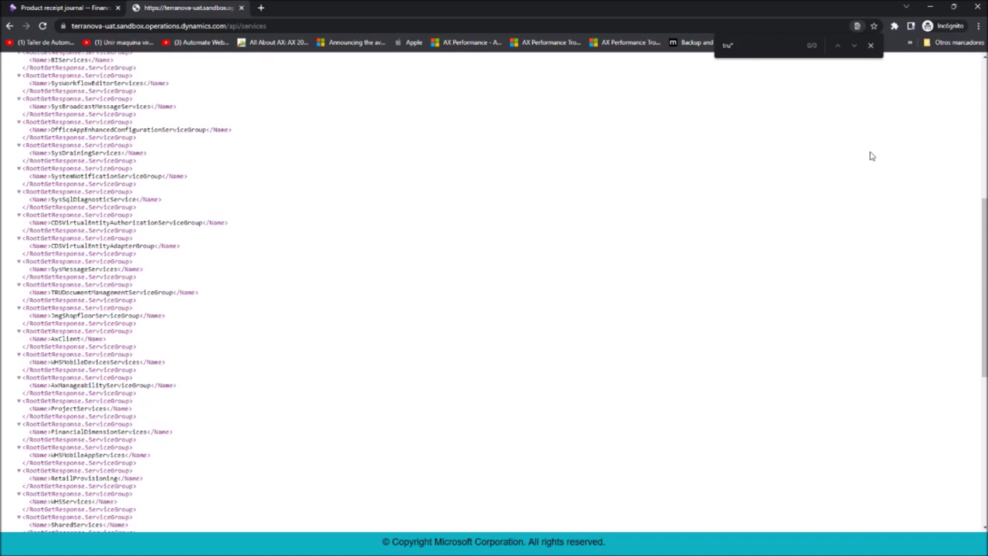
Search the services list page for "tru" and highlight the TRUDocumentManagementServiceGroup entry
{"action": "double_click", "coordinate": [736, 45]}
{"action": "key", "text": "BackSpace"}
{"action": "type", "text": "tru*"}
{"action": "key", "text": "BackSpace"}
{"action": "left_click_drag", "start_coordinate": [52, 285], "coordinate": [147, 292]}
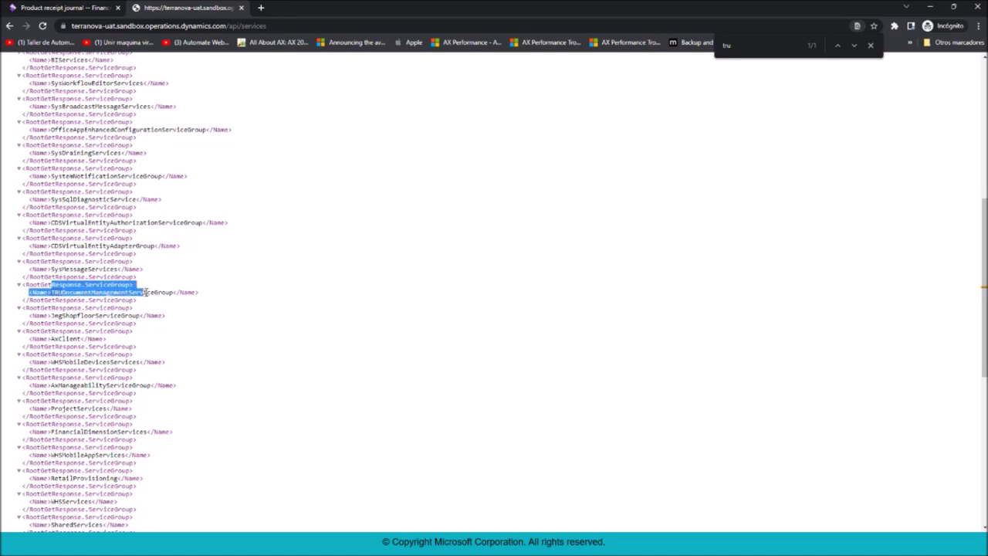
{"action": "left_click", "coordinate": [171, 335]}
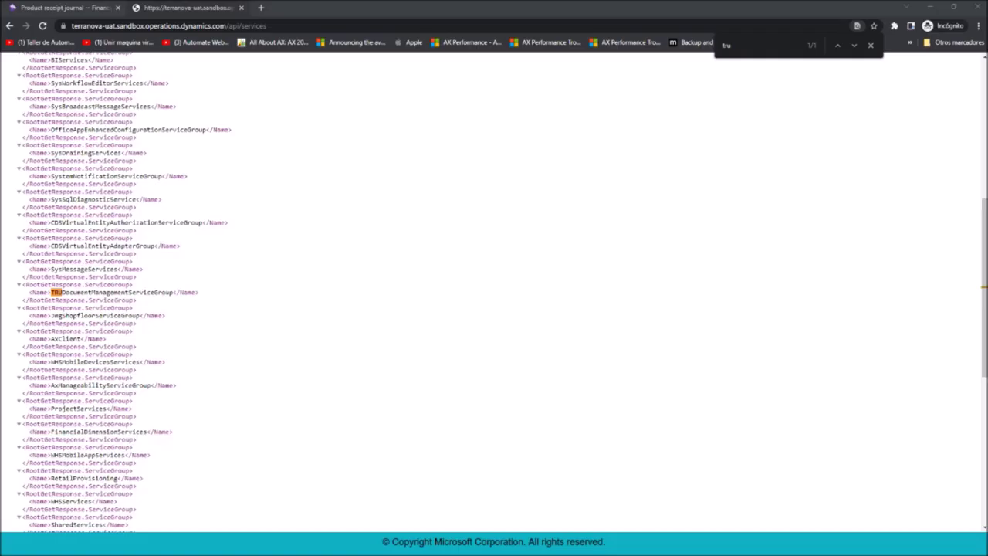
Switch to the Azure portal and open the query editor of the spprod SQL database in the SPGD resource group
{"action": "left_click_drag", "start_coordinate": [0, 115], "coordinate": [440, 125]}
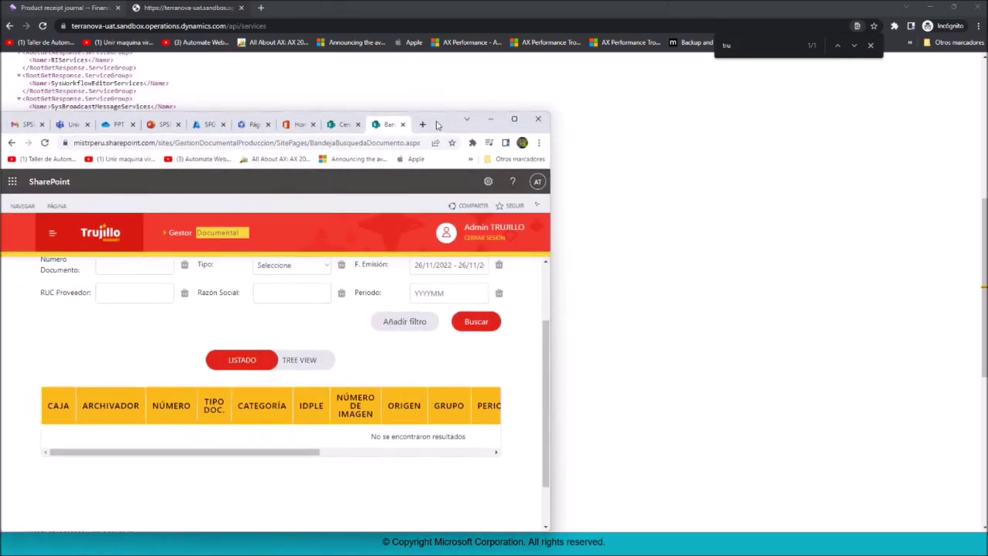
{"action": "double_click", "coordinate": [440, 125]}
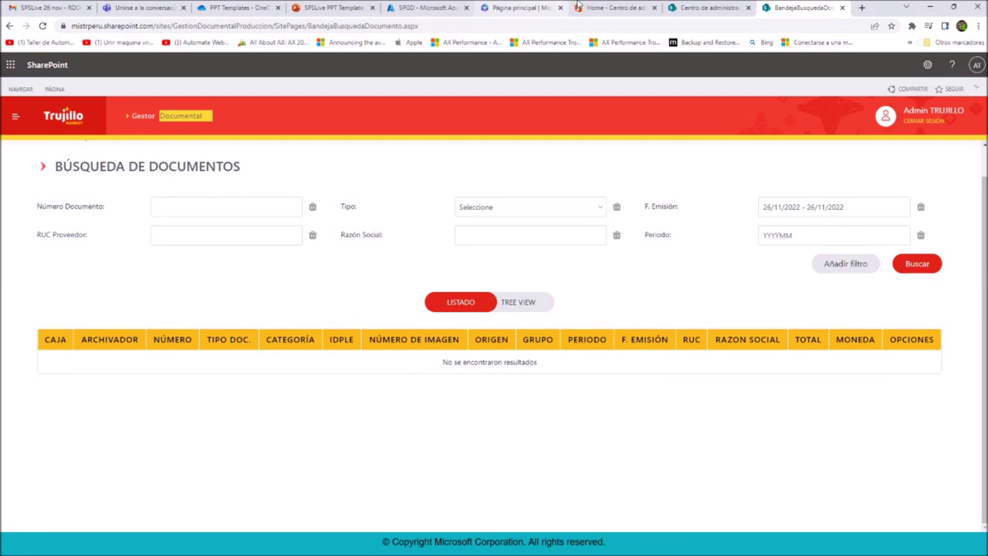
{"action": "left_click", "coordinate": [433, 8]}
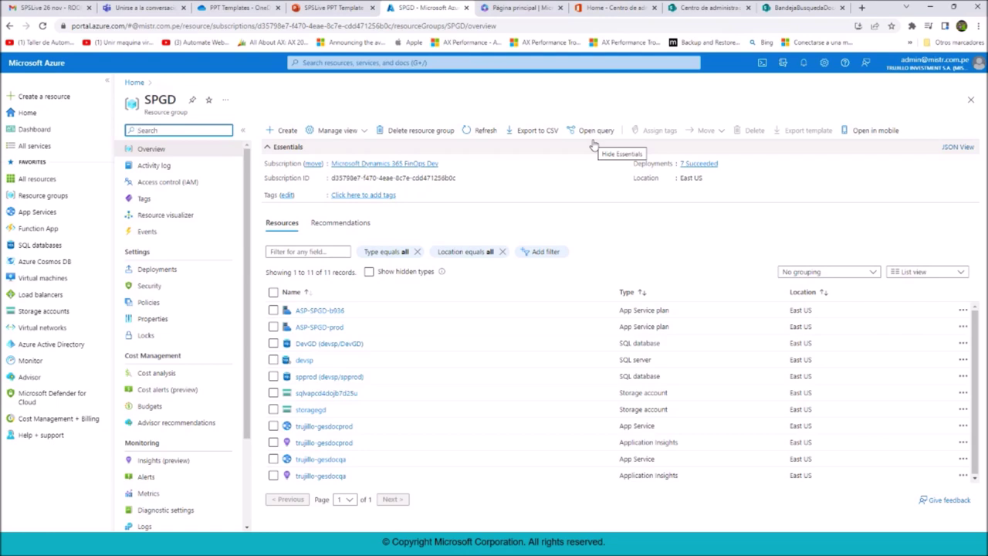
{"action": "left_click", "coordinate": [359, 376]}
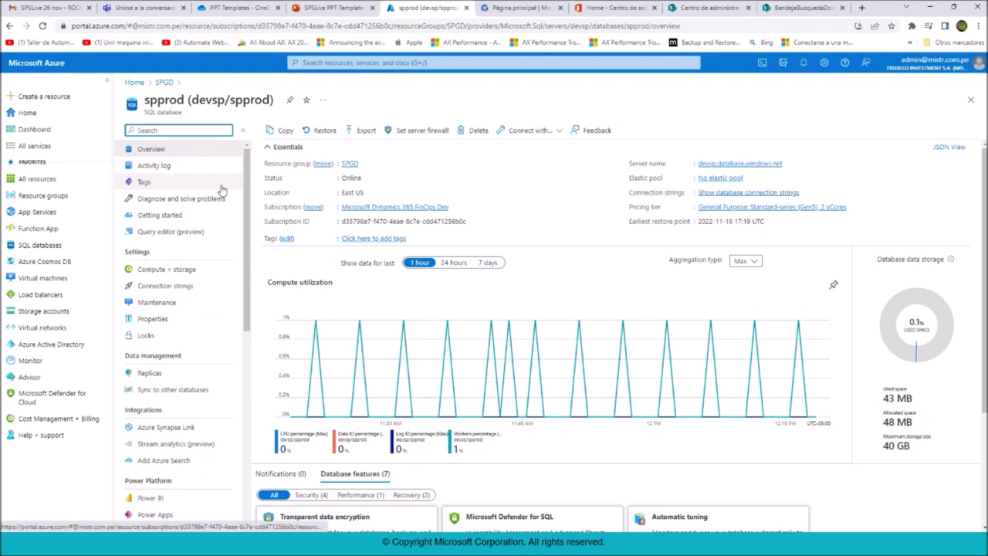
{"action": "left_click", "coordinate": [194, 236]}
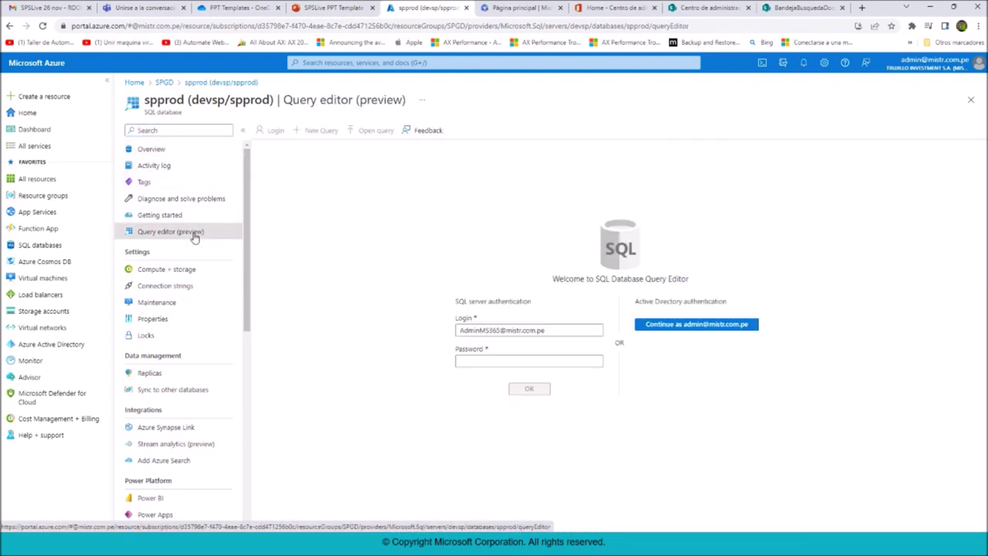
Sign in to the spprod query editor with SQL server authentication by entering the account password
{"action": "left_click", "coordinate": [489, 361]}
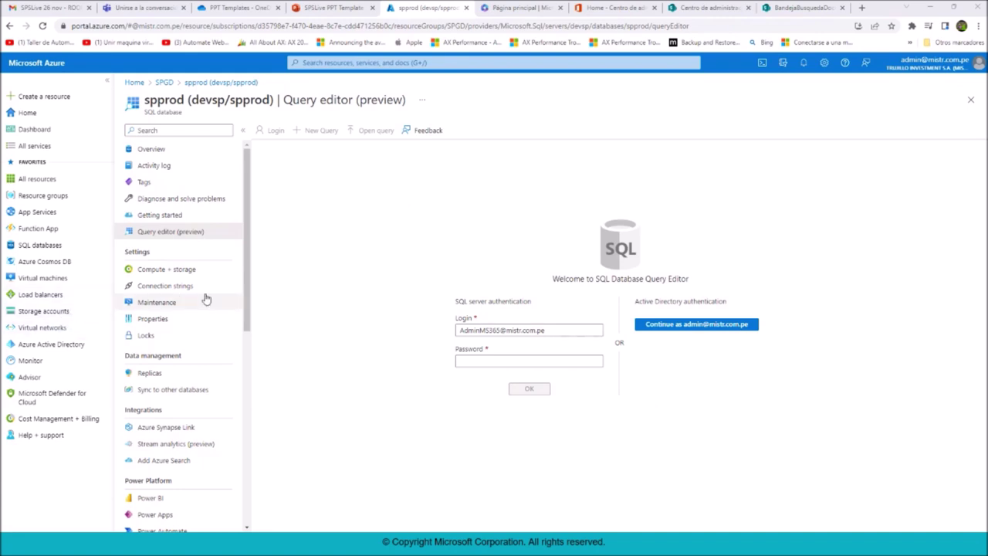
{"action": "left_click", "coordinate": [515, 362]}
{"action": "key", "text": "ctrl+v"}
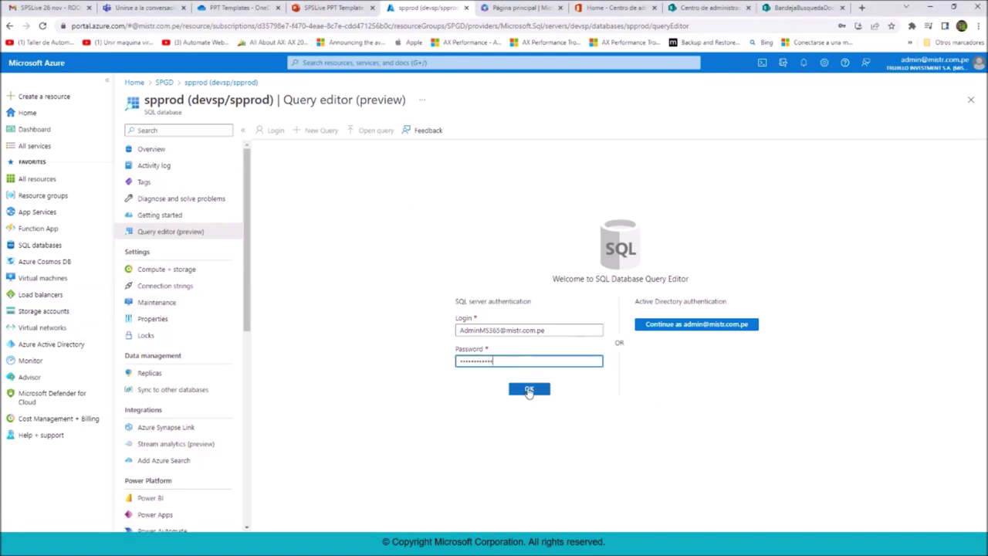
{"action": "left_click", "coordinate": [529, 388]}
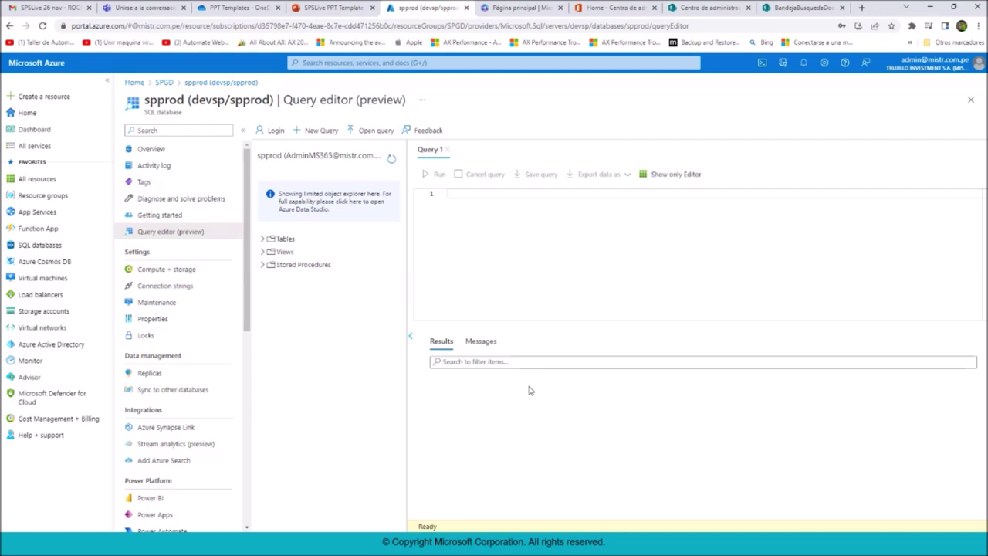
Expand the database tables and run the query SELECT * FROM [dbo].[Comprobante]
{"action": "left_click", "coordinate": [262, 240]}
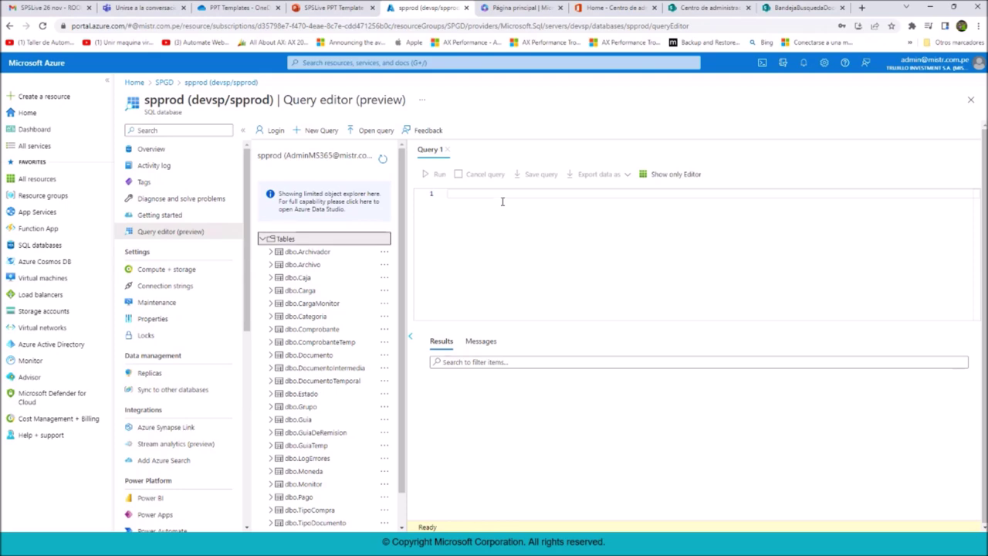
{"action": "type", "text": "ELECT * FROM"}
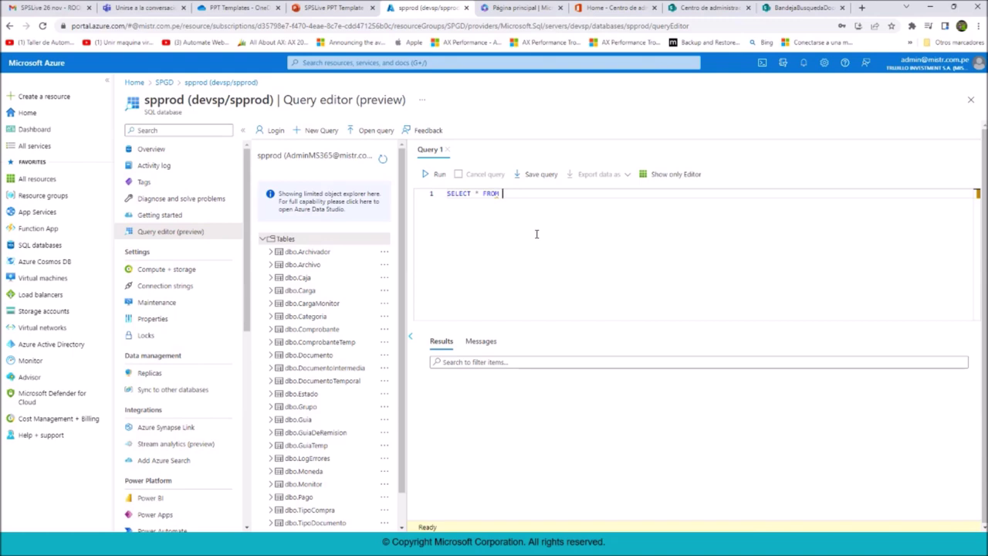
{"action": "type", "text": "Comporba"}
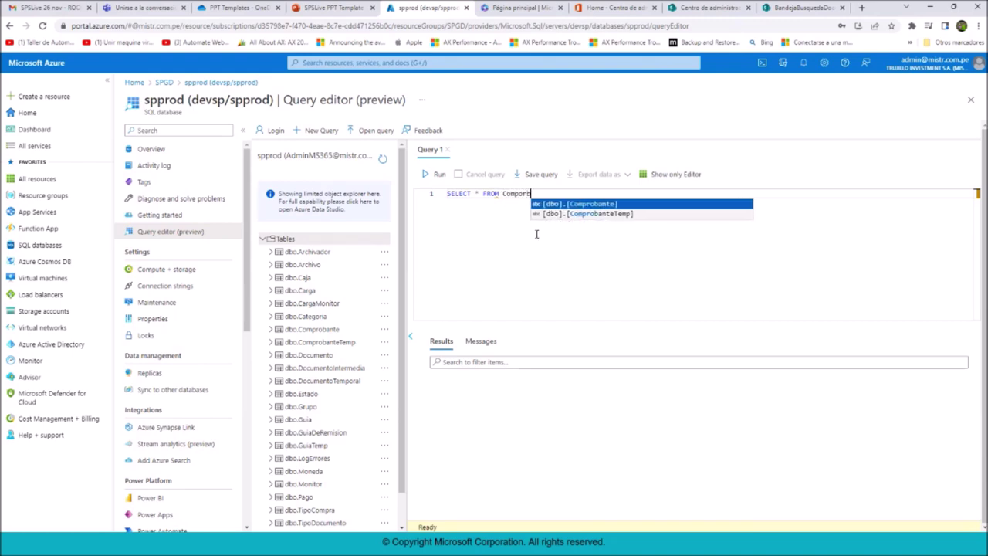
{"action": "left_click", "coordinate": [592, 204]}
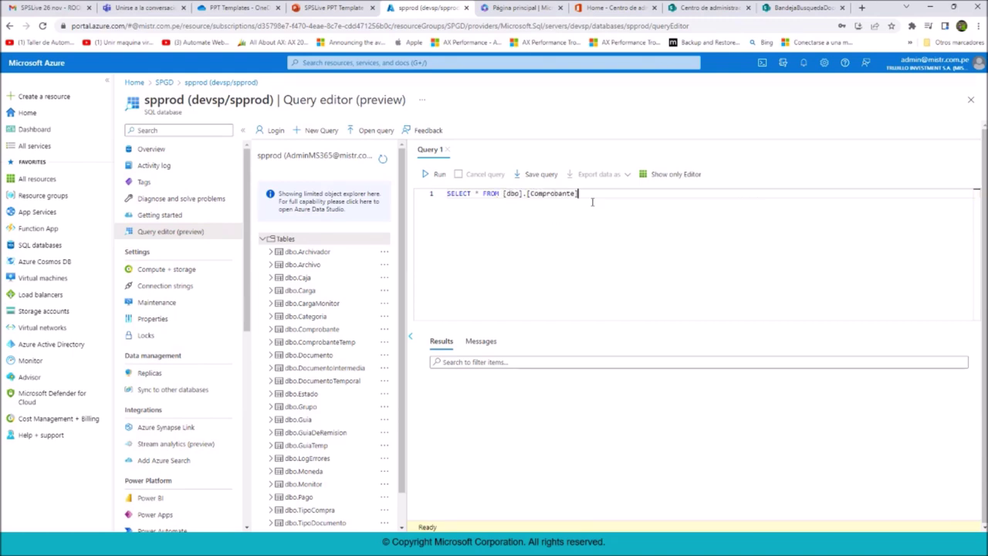
{"action": "left_click", "coordinate": [437, 174]}
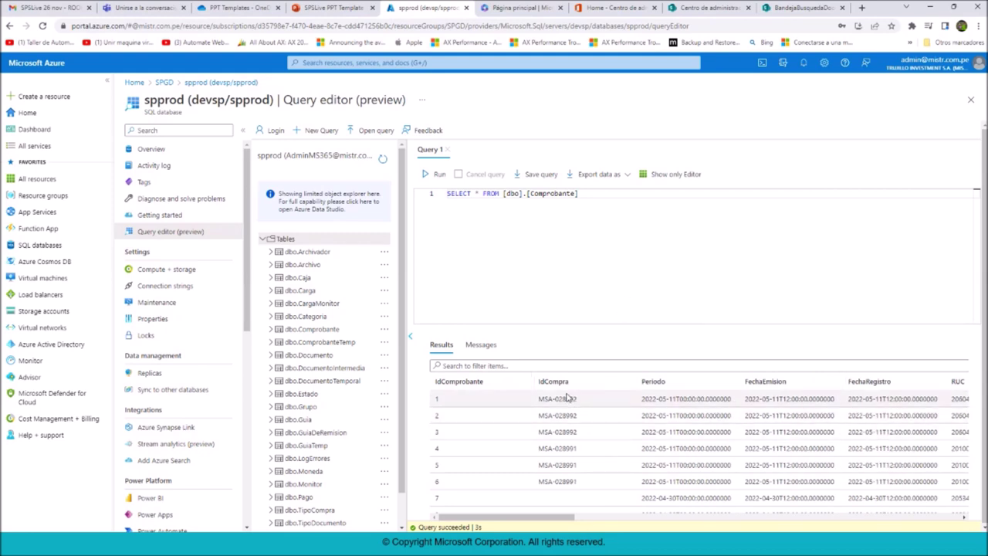
Copy invoice number F001-3 from the NumeroFactura results and open the Accounts payable Invoice journal in Finance and Operations
{"action": "left_click_drag", "start_coordinate": [554, 519], "coordinate": [681, 528]}
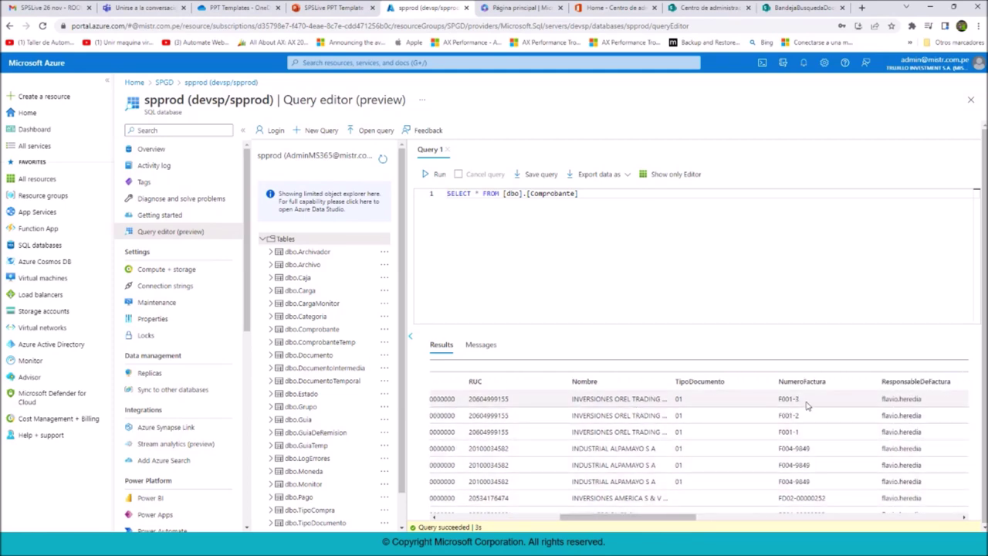
{"action": "left_click_drag", "start_coordinate": [800, 401], "coordinate": [776, 402]}
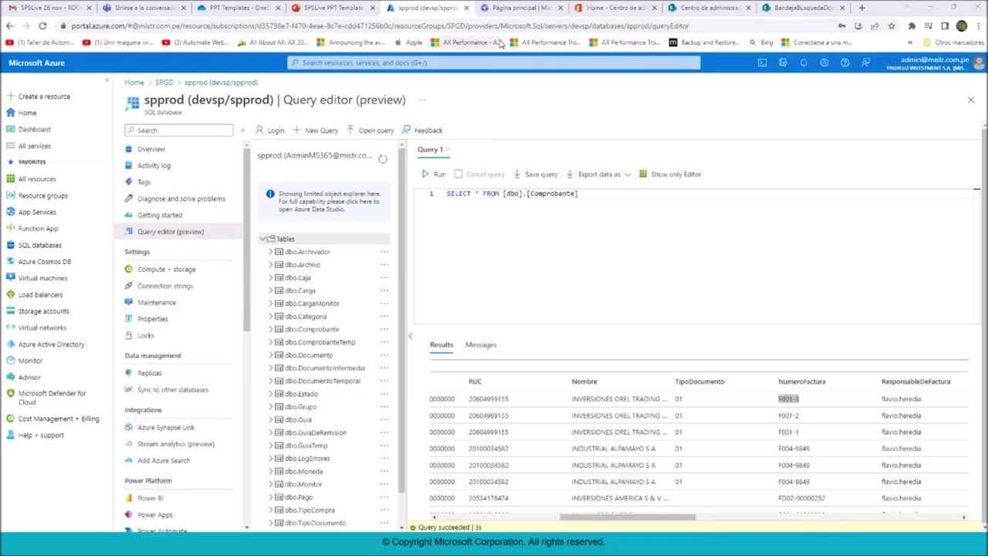
{"action": "key", "text": "alt+Tab"}
{"action": "left_click", "coordinate": [85, 10]}
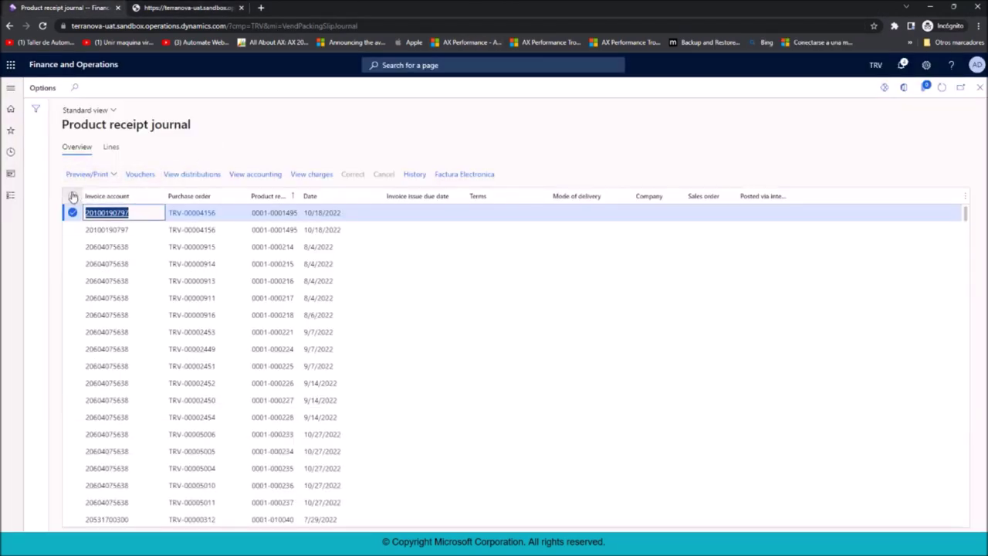
{"action": "left_click", "coordinate": [6, 196]}
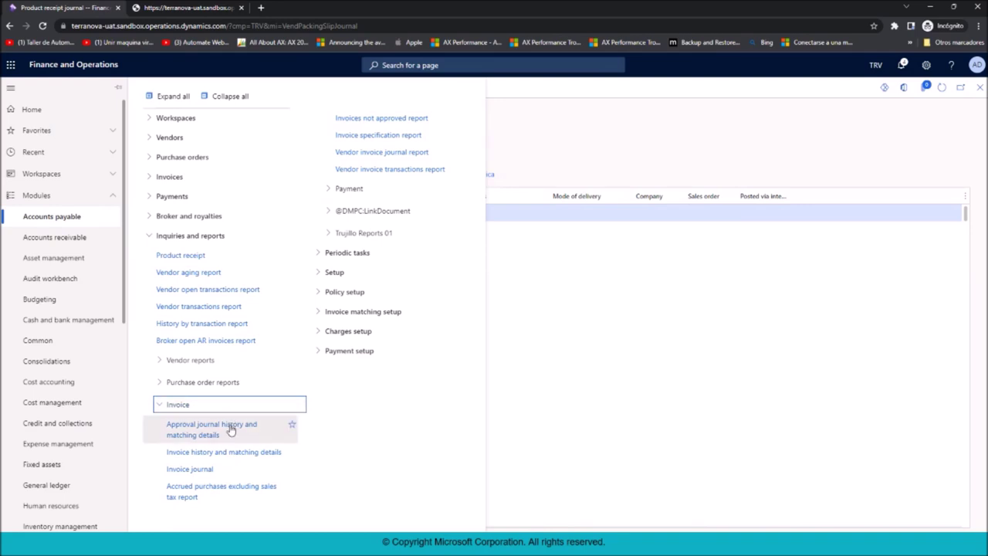
{"action": "left_click", "coordinate": [204, 468]}
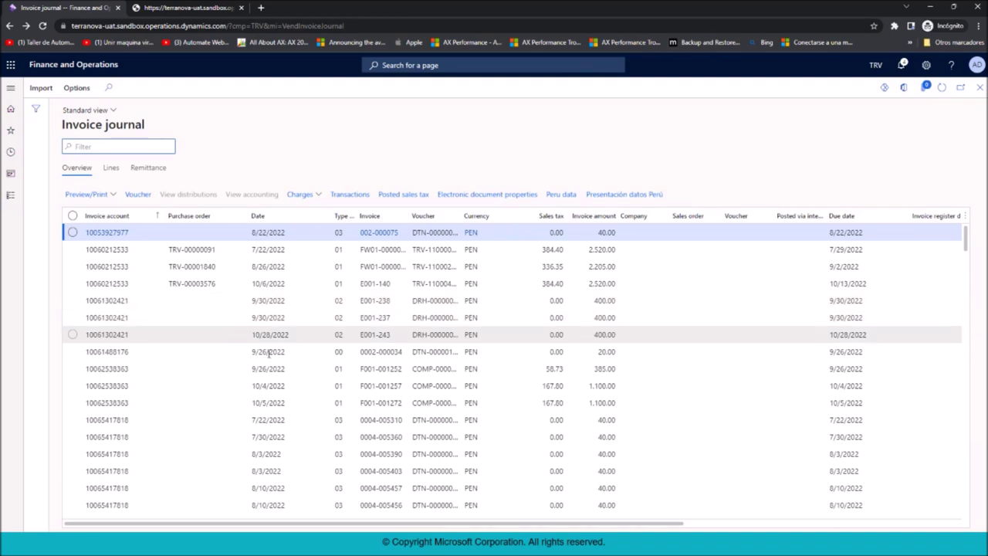
Look through the invoice rows in the Invoice journal, moving back up to the first record
{"action": "left_click", "coordinate": [290, 514]}
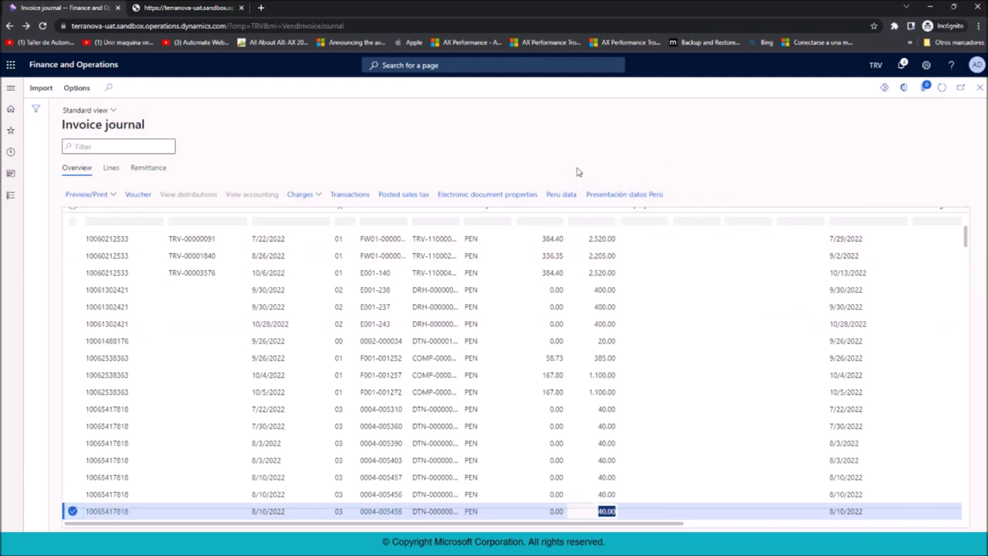
{"action": "key", "text": "Up"}
{"action": "key", "text": "Up"}
{"action": "key", "text": "Up"}
{"action": "key", "text": "Up"}
{"action": "key", "text": "Up"}
{"action": "key", "text": "Up"}
{"action": "key", "text": "Up"}
{"action": "key", "text": "Up"}
{"action": "key", "text": "Up"}
{"action": "key", "text": "Up"}
{"action": "key", "text": "Up"}
{"action": "key", "text": "Up"}
{"action": "key", "text": "Up"}
{"action": "key", "text": "Up"}
{"action": "key", "text": "Up"}
{"action": "key", "text": "Up"}
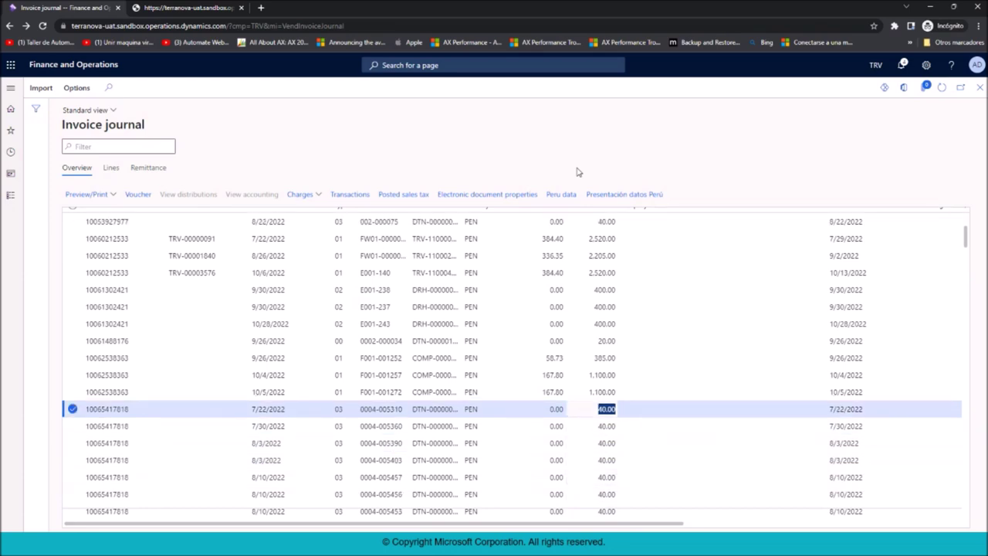
{"action": "key", "text": "Up"}
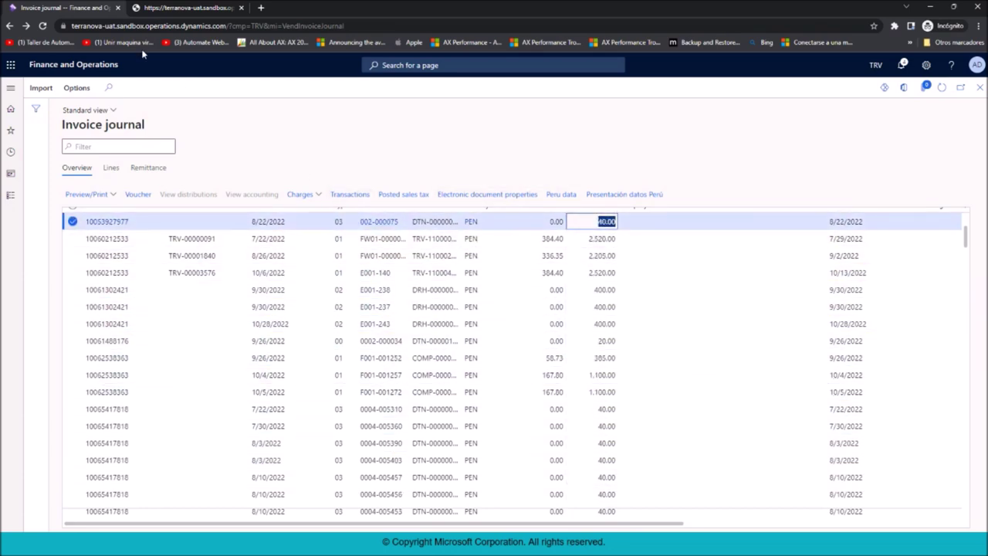
Reload the Invoice journal and filter the Invoice column to values that begin with F001-3
{"action": "left_click", "coordinate": [44, 26]}
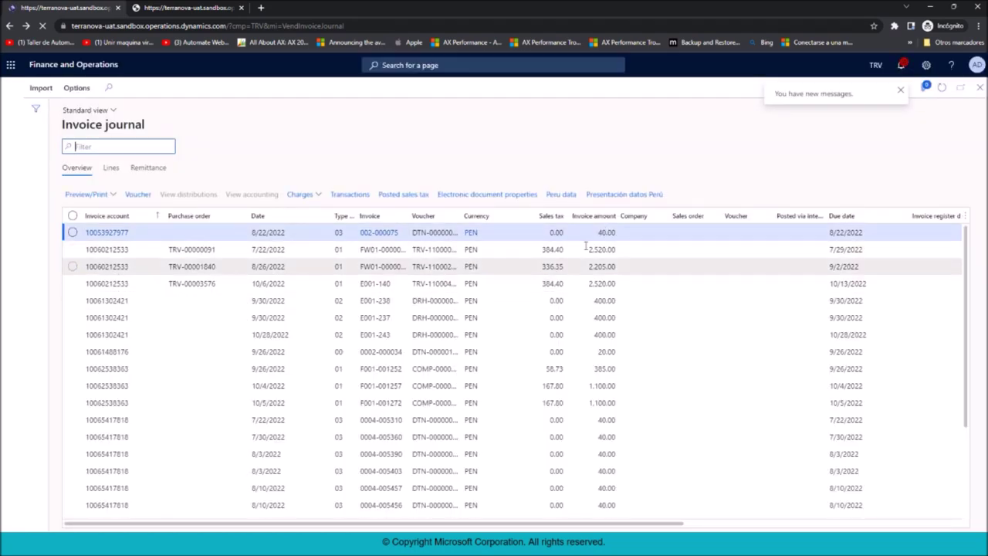
{"action": "left_click", "coordinate": [403, 217]}
{"action": "type", "text": "F001-3"}
{"action": "left_click_drag", "start_coordinate": [381, 305], "coordinate": [344, 308]}
{"action": "key", "text": "Home"}
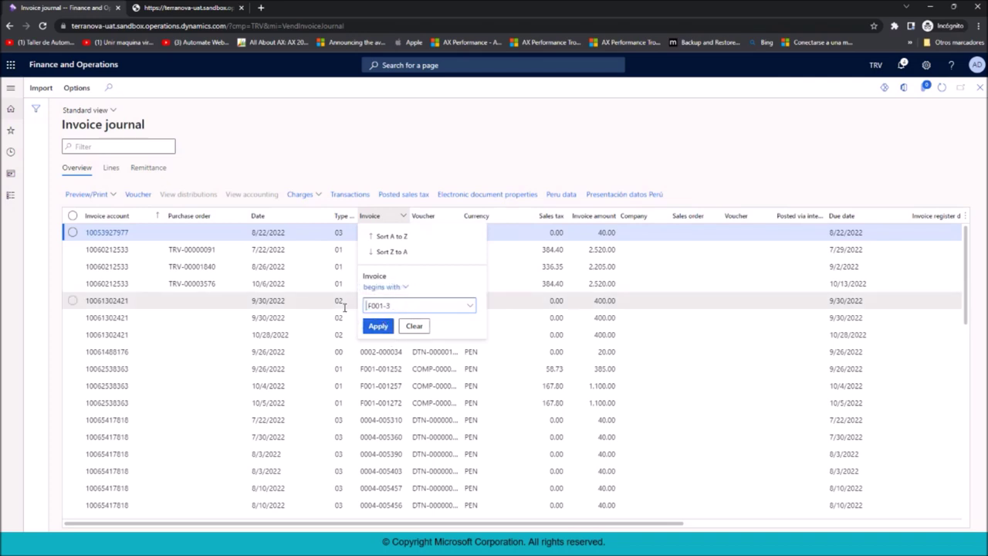
{"action": "left_click", "coordinate": [378, 323]}
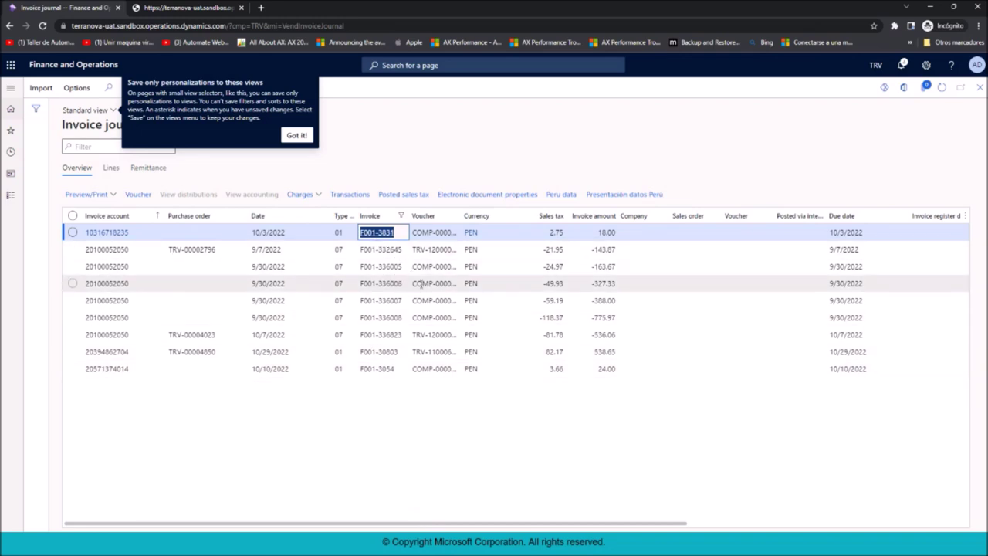
Recheck the invoice number in the Azure query results and change the Invoice column filter to "is exactly" F001-3
{"action": "key", "text": "alt+Tab"}
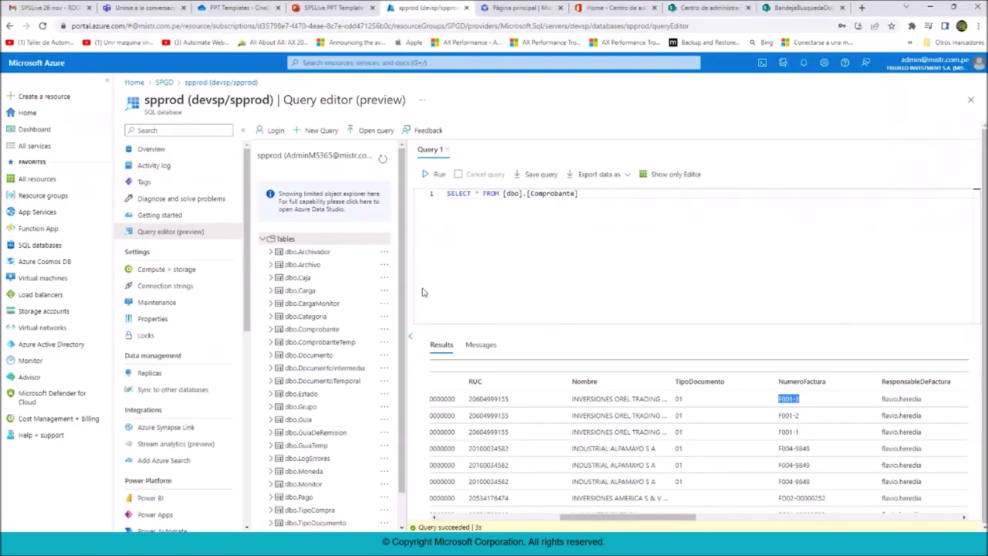
{"action": "key", "text": "alt+Tab"}
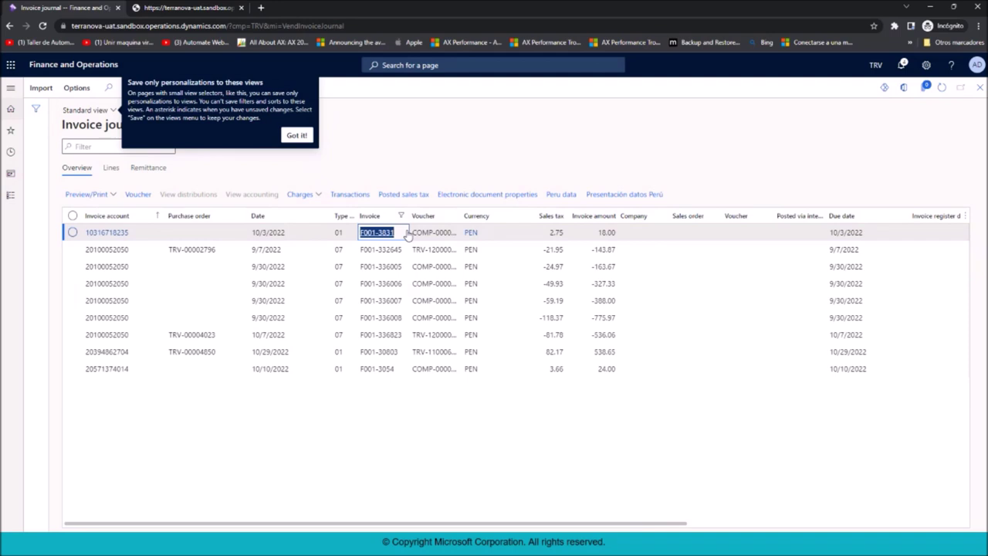
{"action": "left_click", "coordinate": [379, 219]}
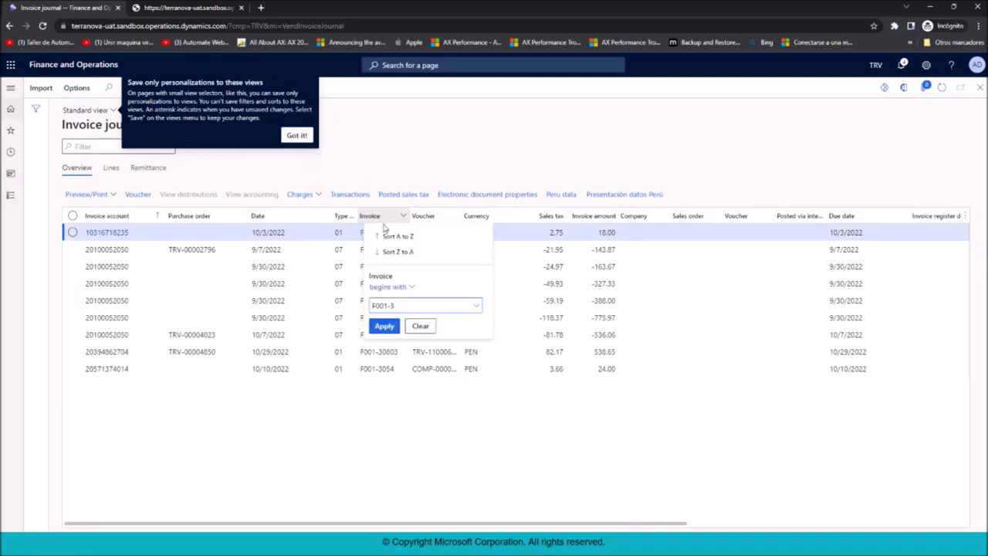
{"action": "left_click", "coordinate": [404, 287]}
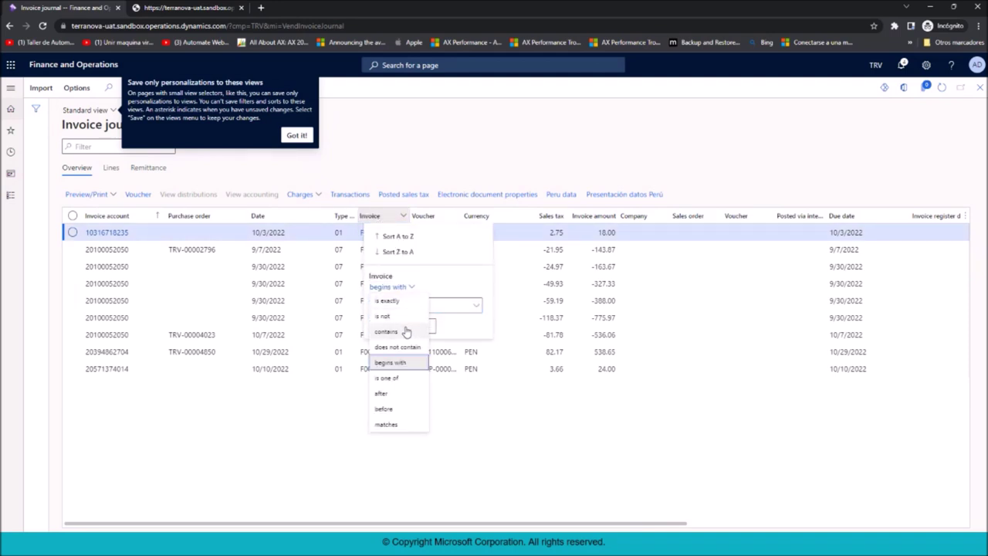
{"action": "left_click", "coordinate": [407, 331]}
{"action": "left_click", "coordinate": [399, 287]}
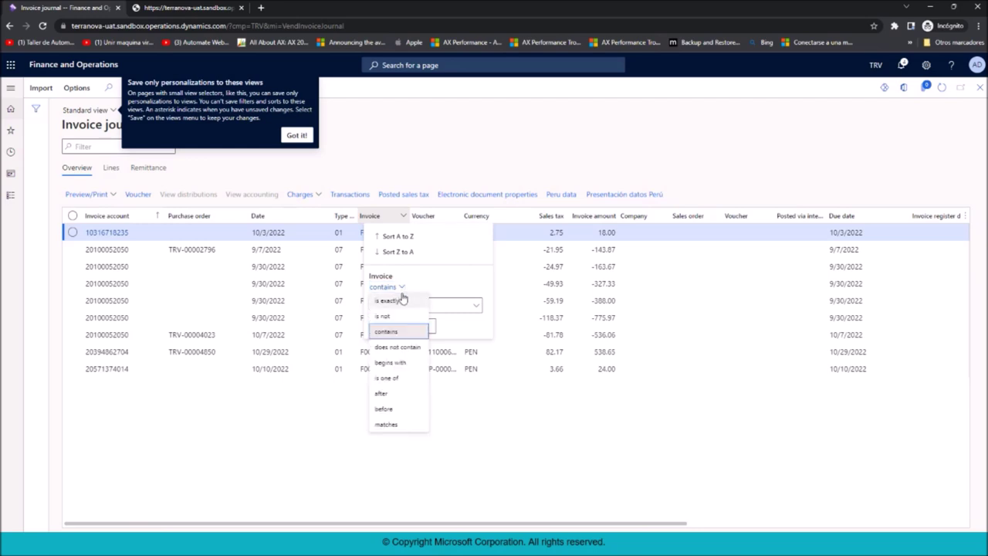
{"action": "left_click", "coordinate": [403, 301]}
{"action": "left_click", "coordinate": [384, 327]}
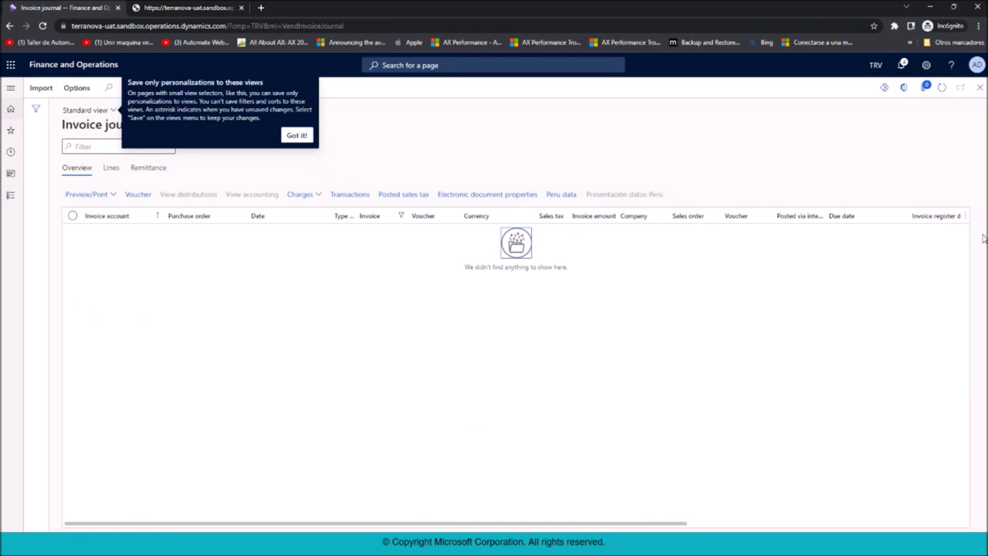
Insert the TRUWeb field from the Vendor invoice journal table as a column, finding it with the field filter tru*
{"action": "left_click_drag", "start_coordinate": [674, 526], "coordinate": [953, 525]}
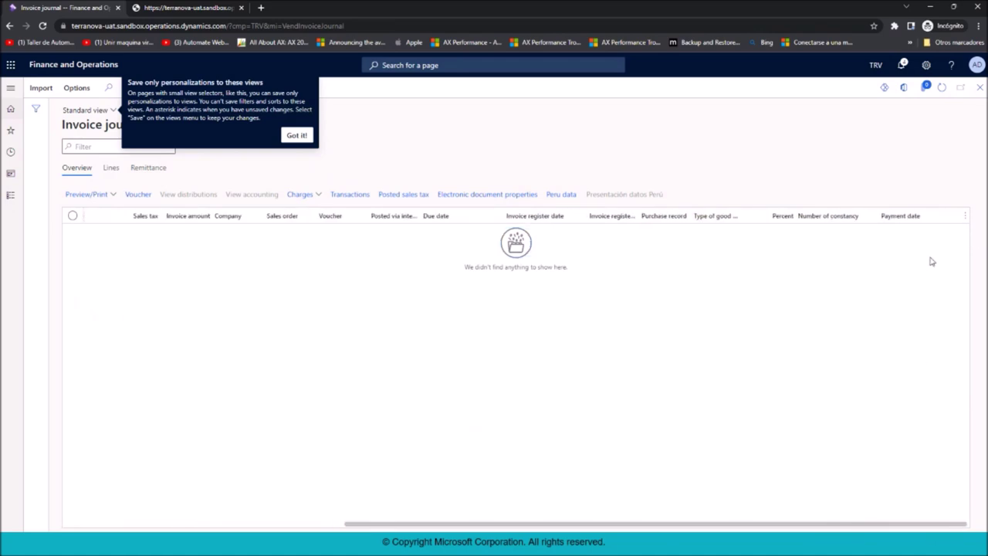
{"action": "right_click", "coordinate": [905, 217]}
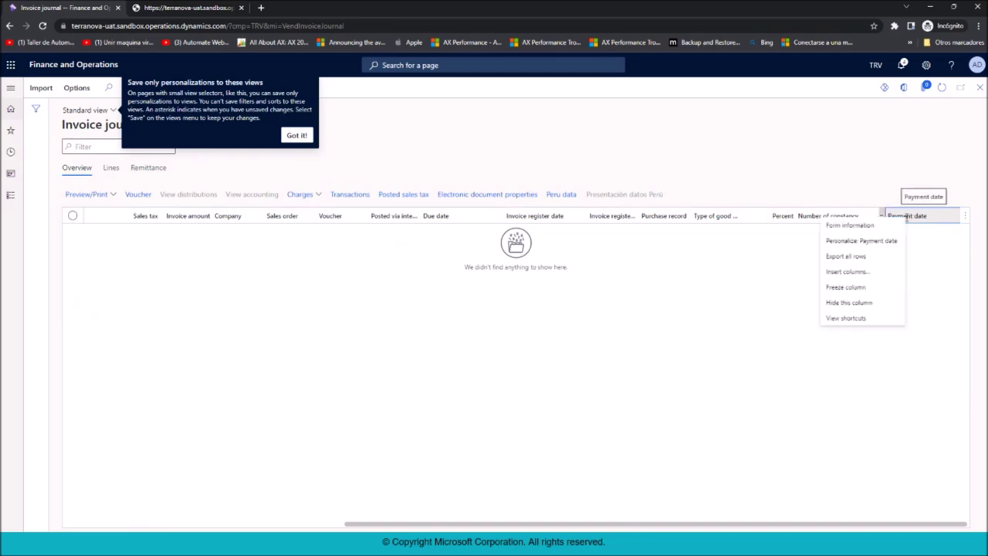
{"action": "left_click", "coordinate": [869, 274]}
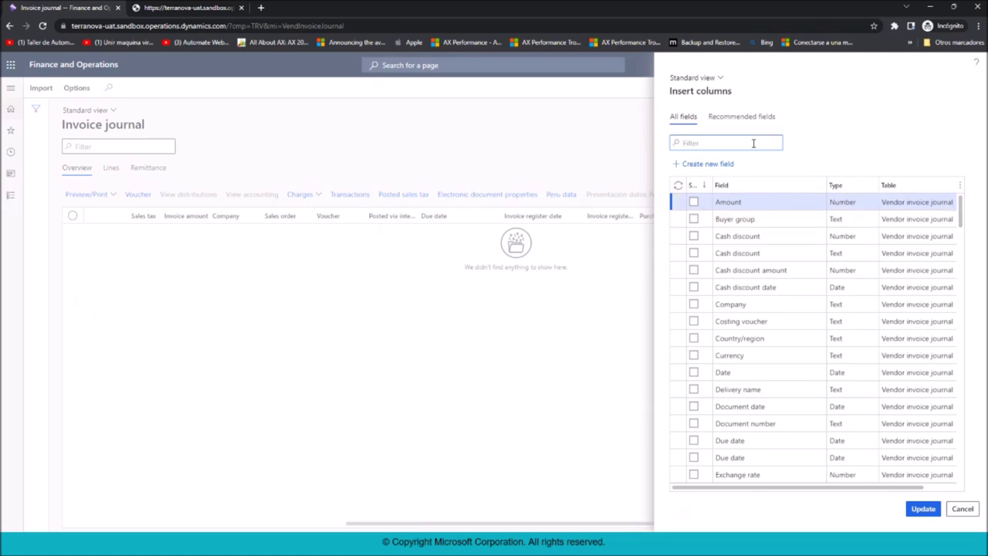
{"action": "type", "text": "tru*"}
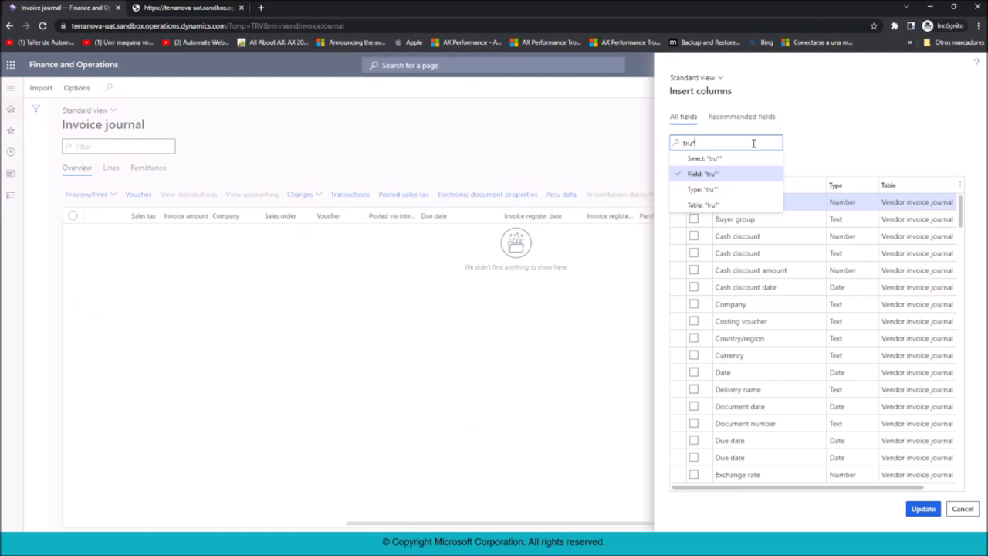
{"action": "key", "text": "Return"}
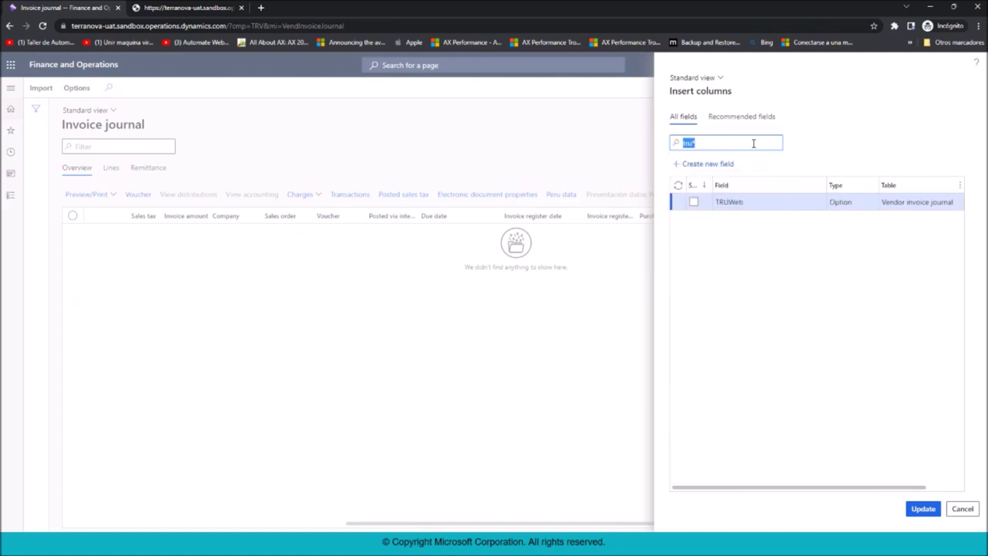
{"action": "left_click", "coordinate": [693, 202]}
{"action": "left_click", "coordinate": [919, 508]}
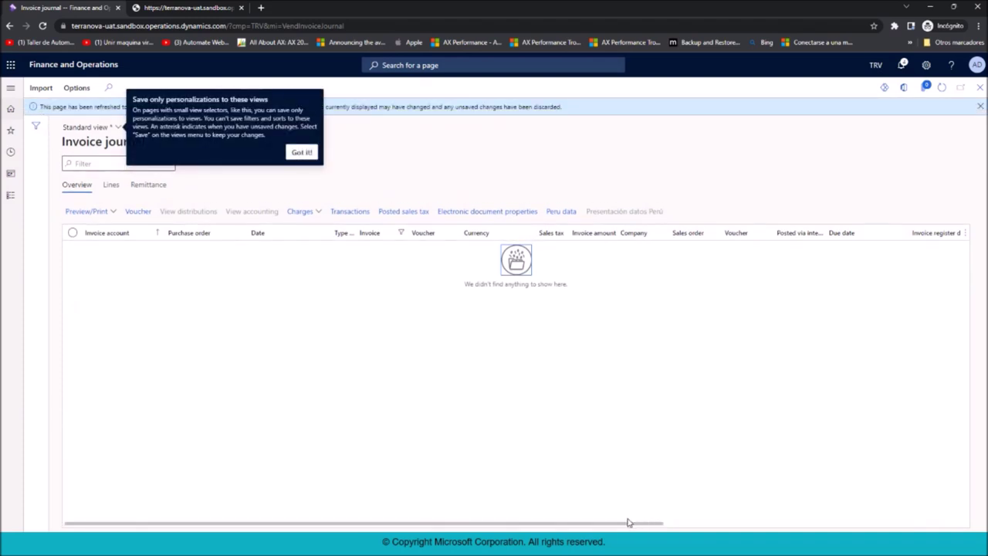
Apply the "is exactly" filter of the TRUWeb column without entering a value
{"action": "scroll", "coordinate": [626, 523], "scroll_direction": "right", "scroll_amount": 2}
{"action": "scroll", "coordinate": [641, 528], "scroll_direction": "right", "scroll_amount": 5}
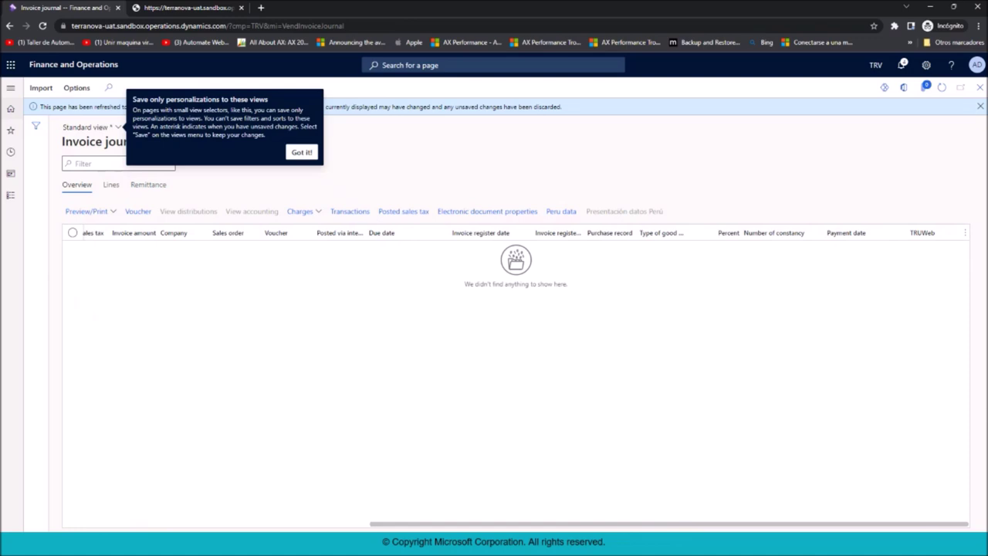
{"action": "left_click", "coordinate": [954, 234]}
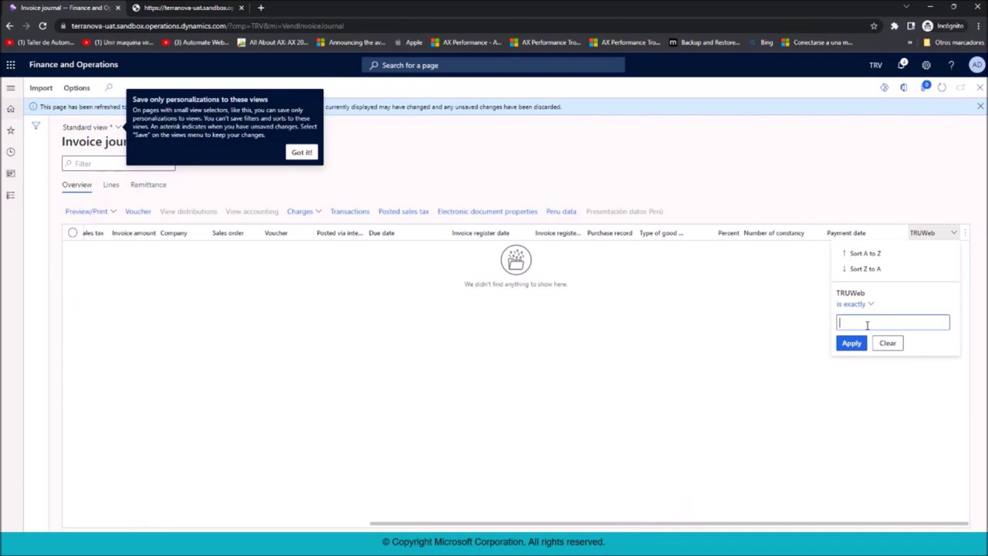
{"action": "left_click", "coordinate": [851, 343]}
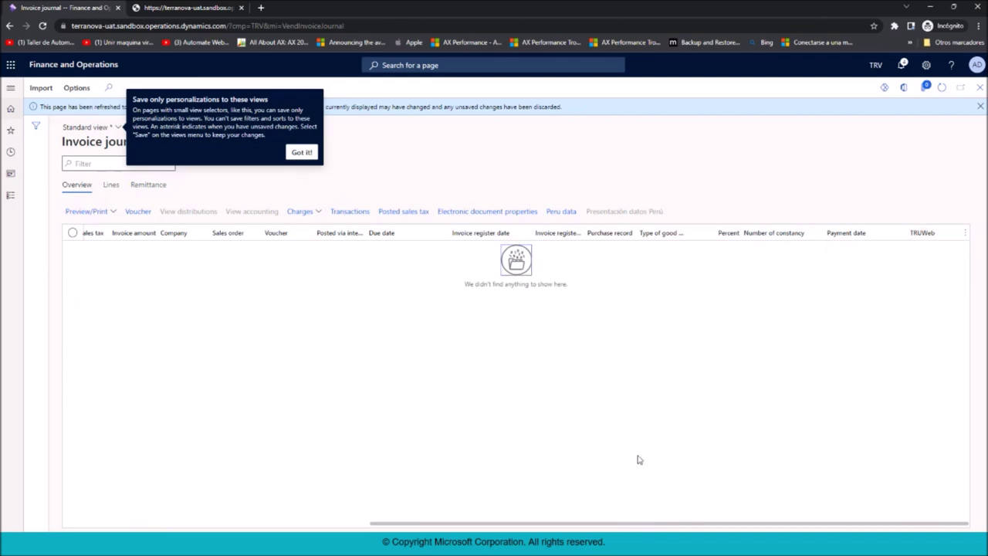
Clear the Invoice column filter and dismiss the tip about saving personalizations to views
{"action": "left_click_drag", "start_coordinate": [520, 524], "coordinate": [239, 515]}
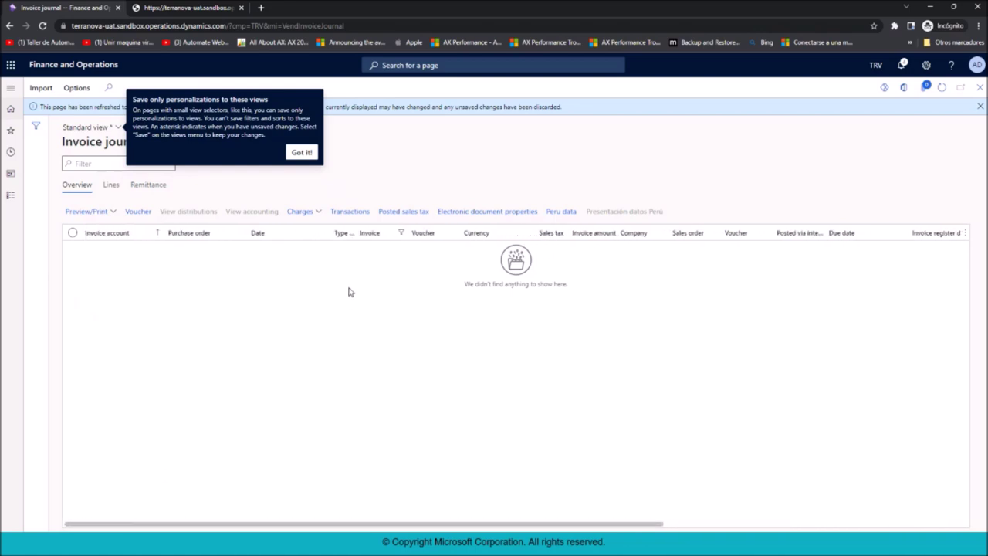
{"action": "left_click", "coordinate": [377, 234]}
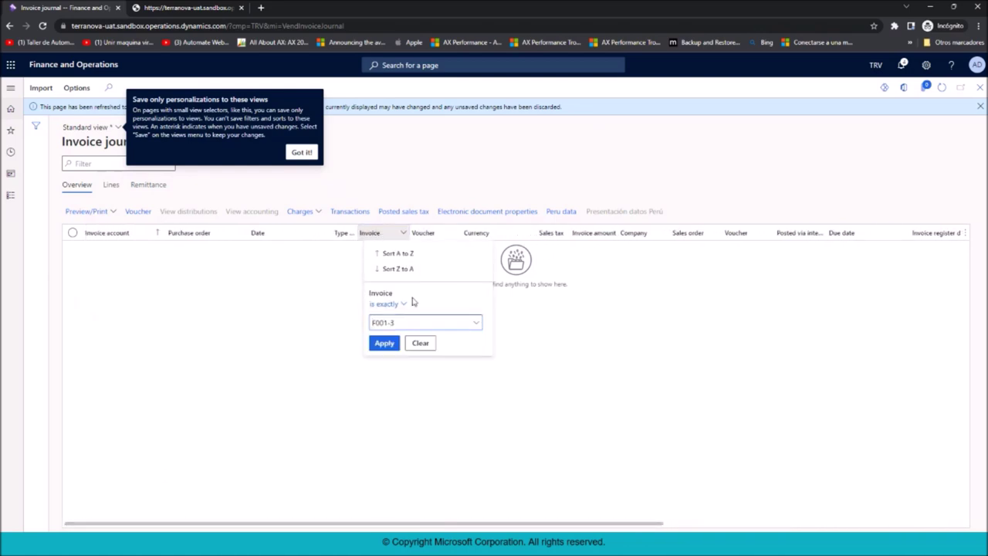
{"action": "left_click", "coordinate": [418, 344]}
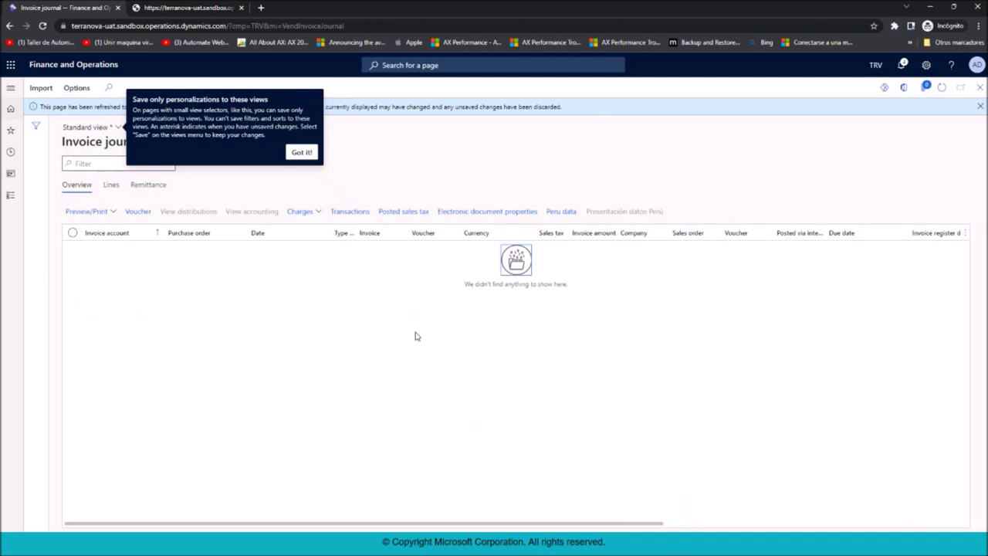
{"action": "left_click", "coordinate": [371, 239]}
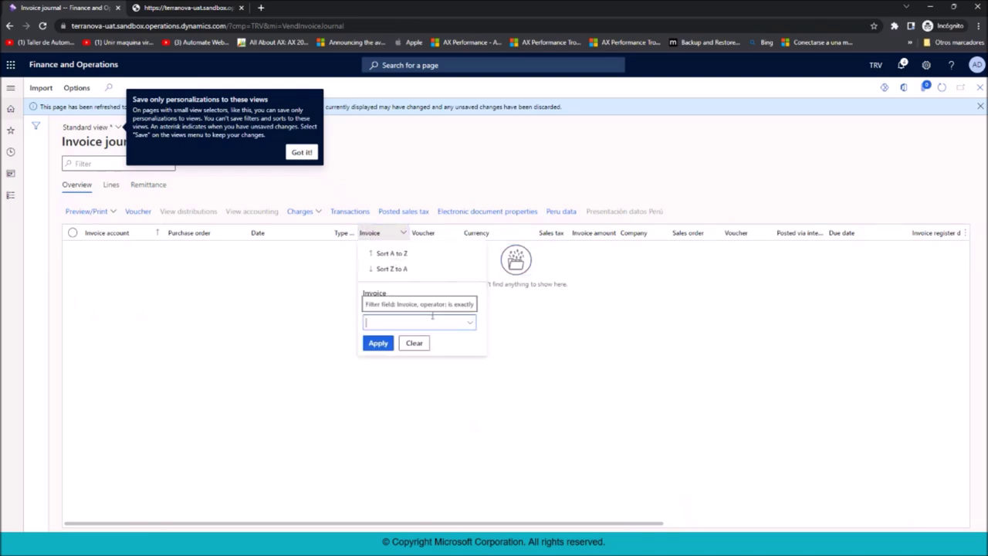
{"action": "left_click", "coordinate": [306, 381]}
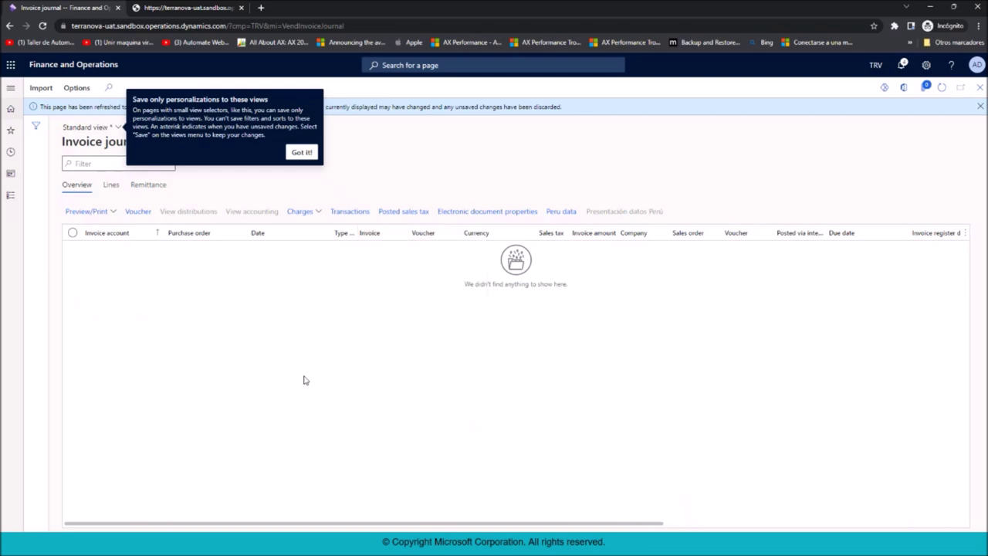
{"action": "left_click", "coordinate": [10, 197]}
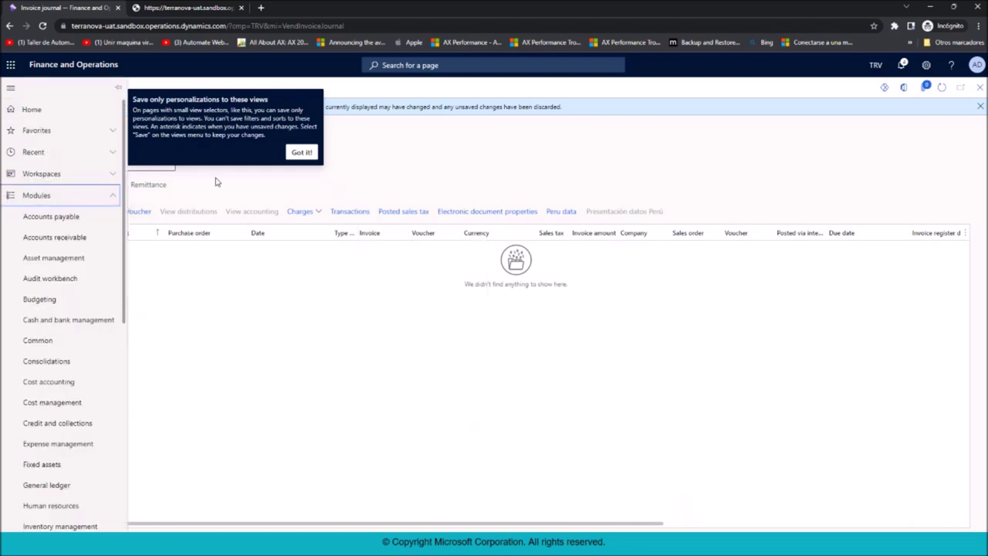
{"action": "left_click", "coordinate": [301, 153]}
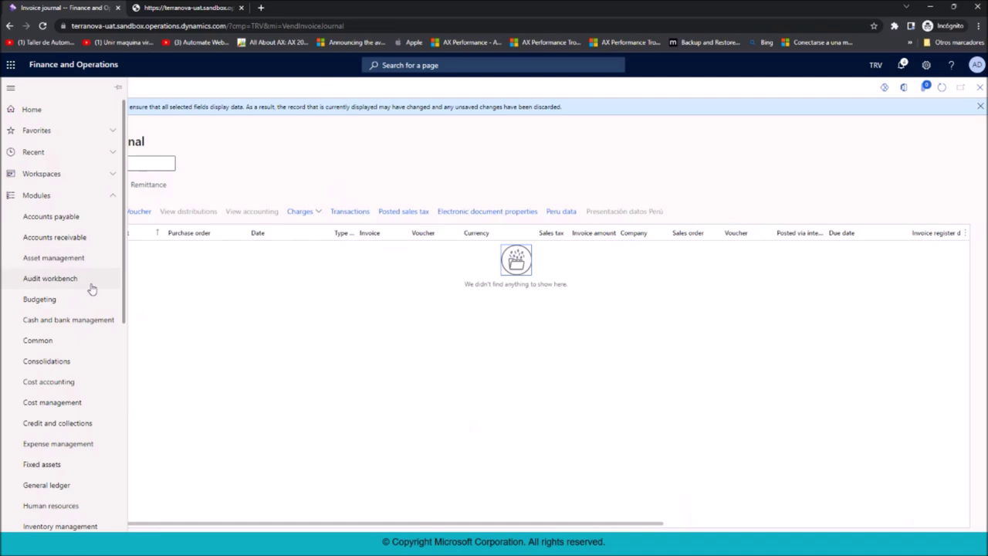
{"action": "left_click", "coordinate": [236, 307]}
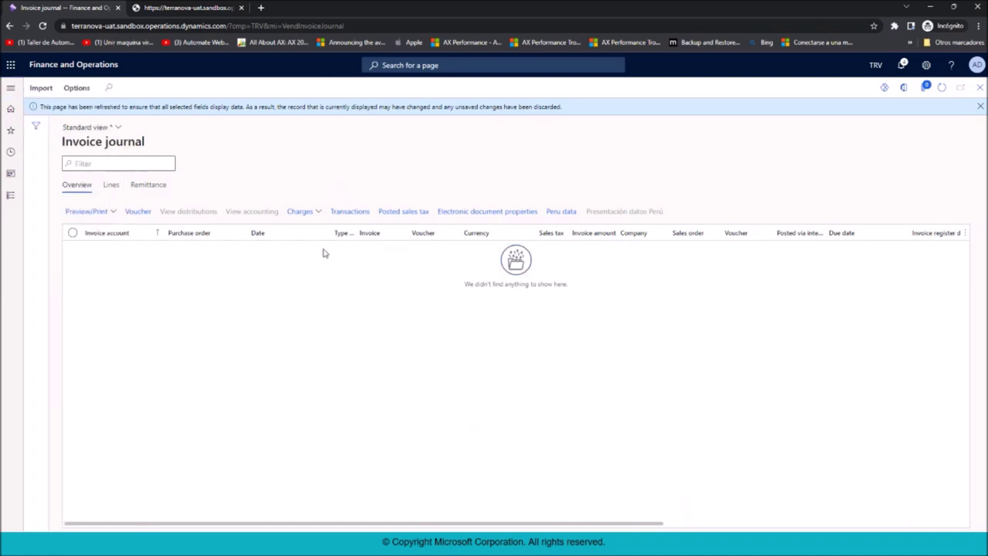
Check the Asiento column of the Comprobante results in the Azure query editor and return to the Invoice journal
{"action": "key", "text": "alt+Tab"}
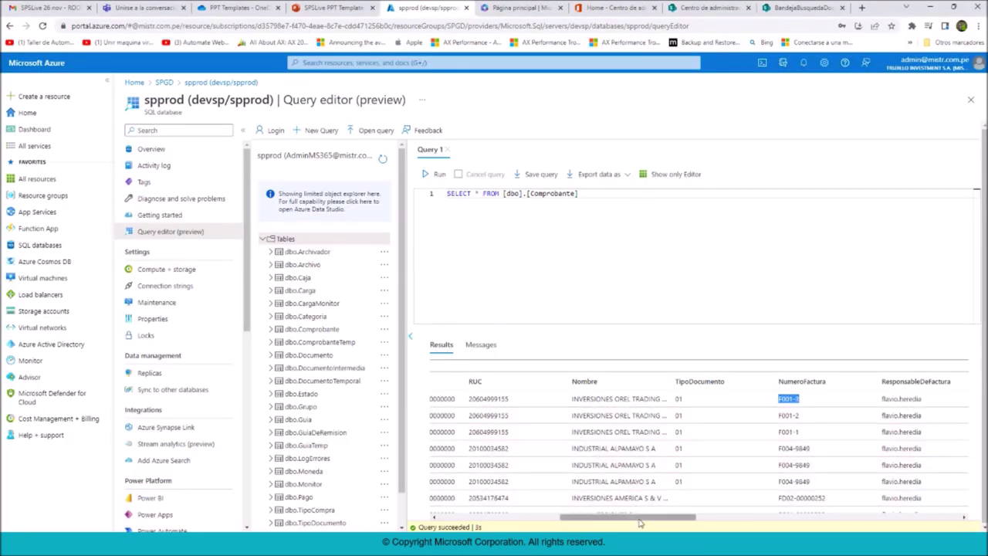
{"action": "left_click_drag", "start_coordinate": [643, 519], "coordinate": [765, 520]}
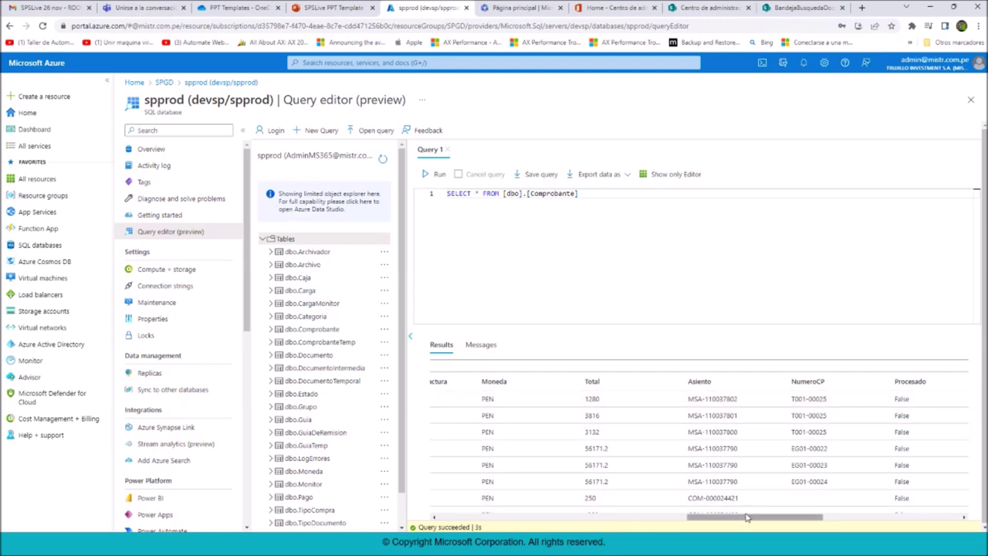
{"action": "key", "text": "alt+Tab"}
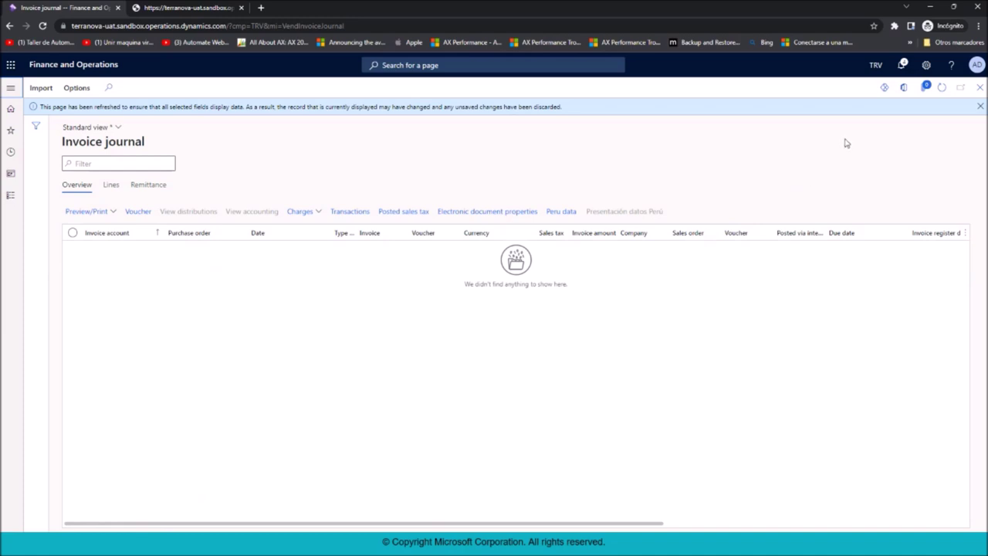
Switch the Invoice journal to company MSA by changing the cmp parameter in the page address to msa
{"action": "left_click_drag", "start_coordinate": [862, 79], "coordinate": [963, 73]}
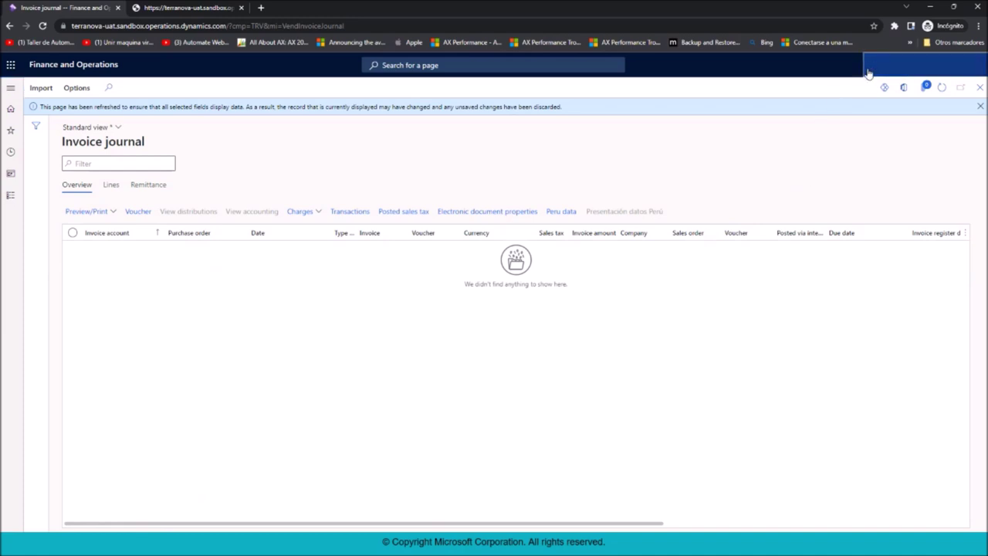
{"action": "left_click", "coordinate": [963, 73]}
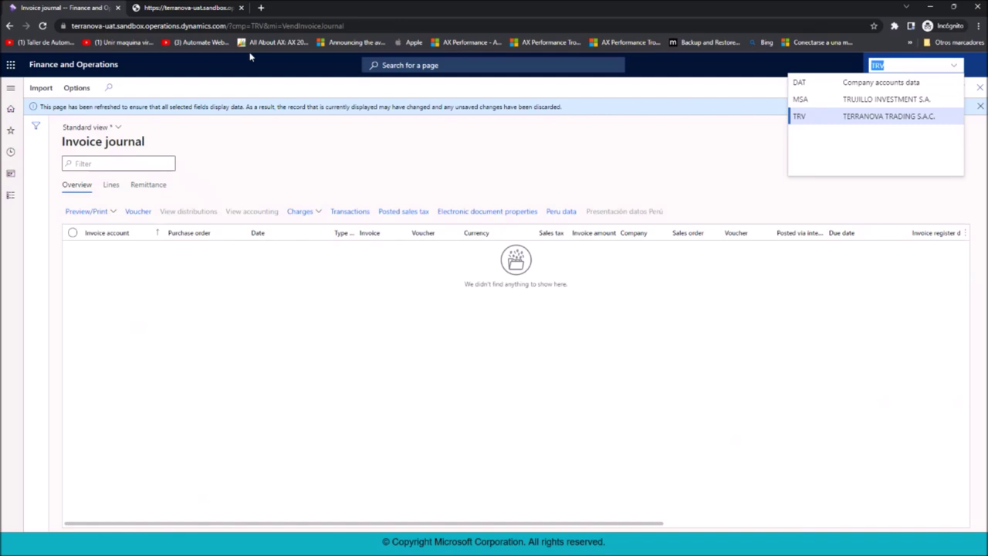
{"action": "left_click", "coordinate": [263, 26]}
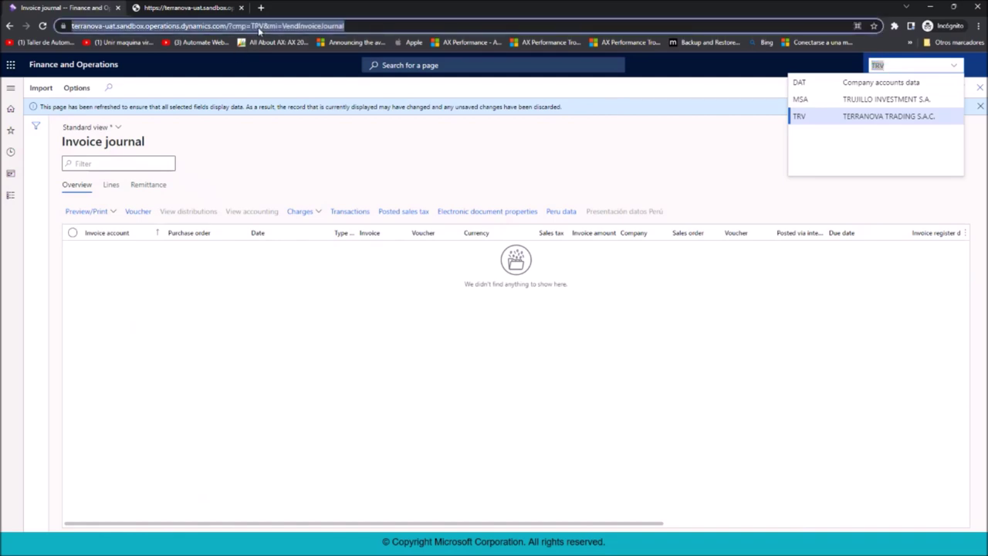
{"action": "key", "text": "Escape"}
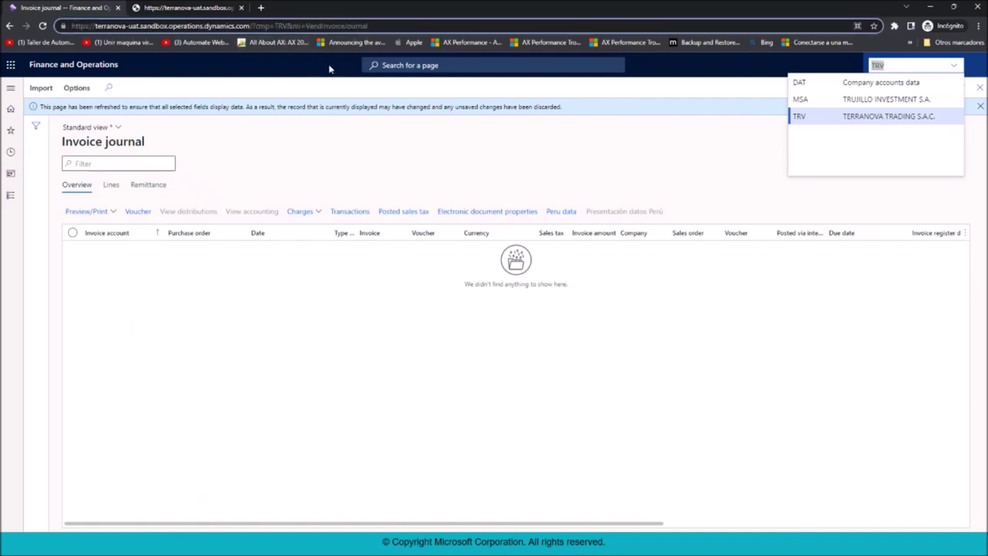
{"action": "key", "text": "BackSpace"}
{"action": "key", "text": "BackSpace"}
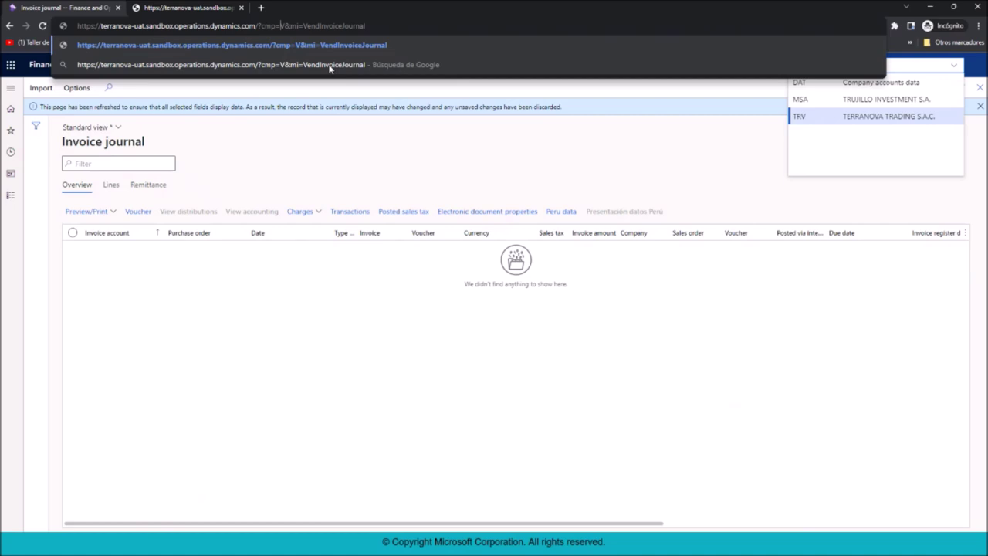
{"action": "key", "text": "Delete"}
{"action": "type", "text": "msa"}
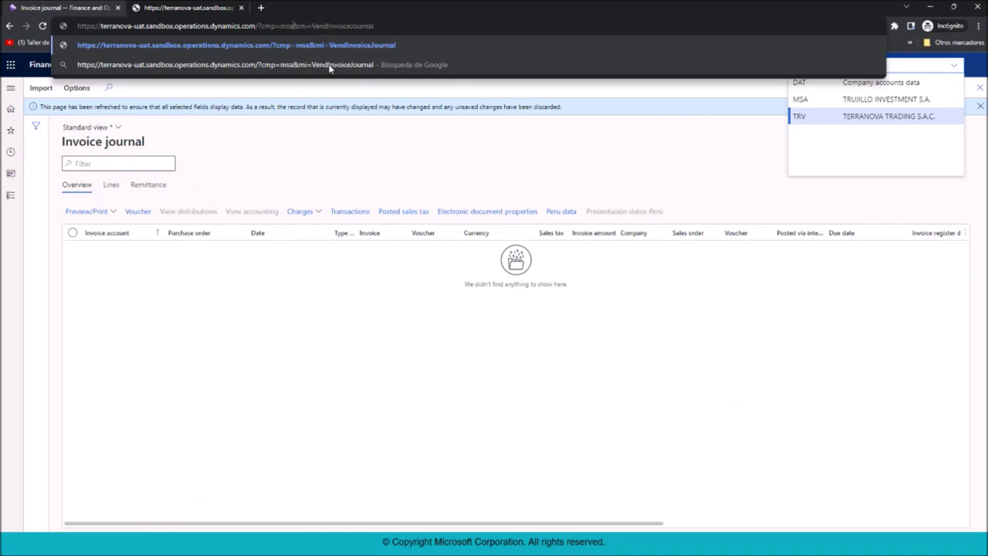
{"action": "key", "text": "Return"}
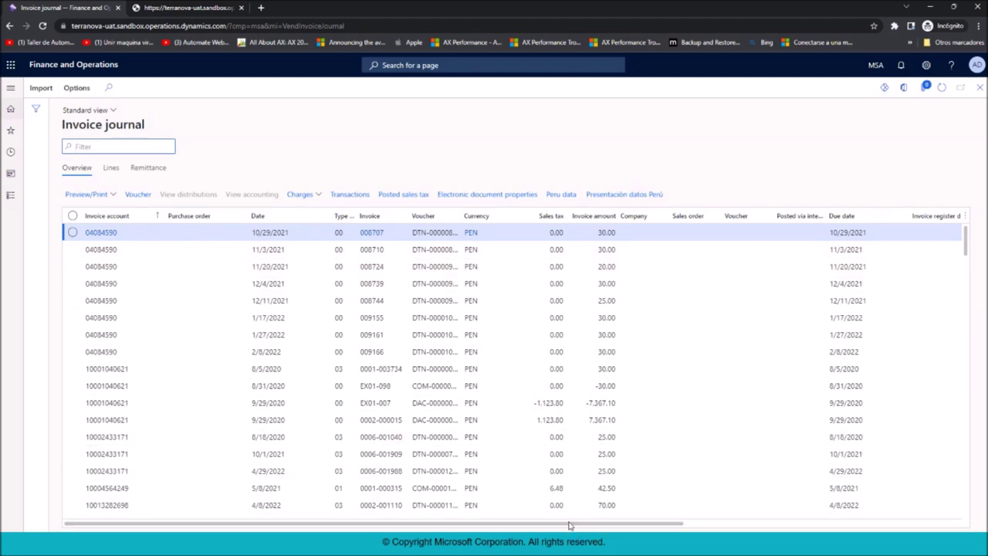
Compare the MSA Invoice journal records with the NumeroFactura column of the Comprobante results in the Azure query editor
{"action": "left_click_drag", "start_coordinate": [585, 526], "coordinate": [460, 544]}
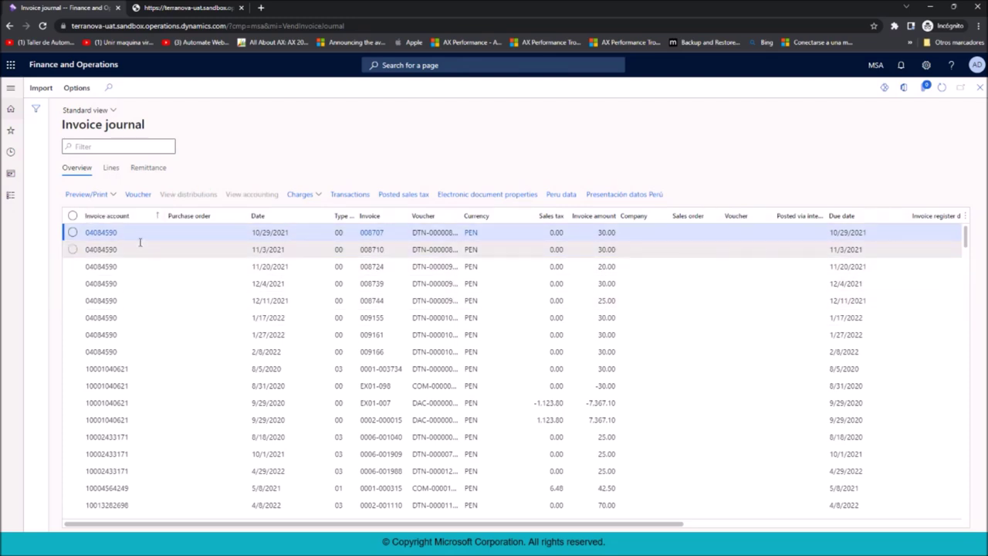
{"action": "mouse_move", "coordinate": [139, 242]}
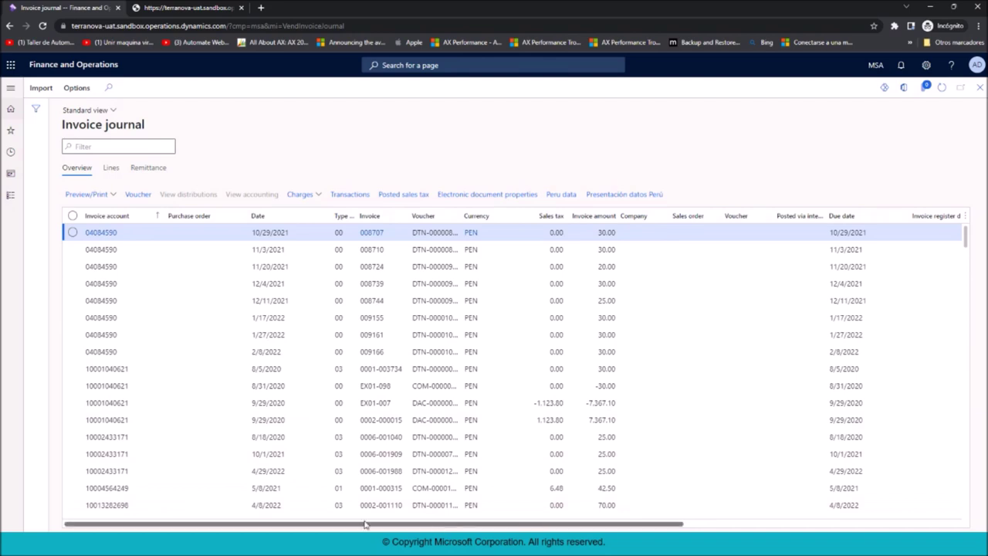
{"action": "key", "text": "alt+Tab"}
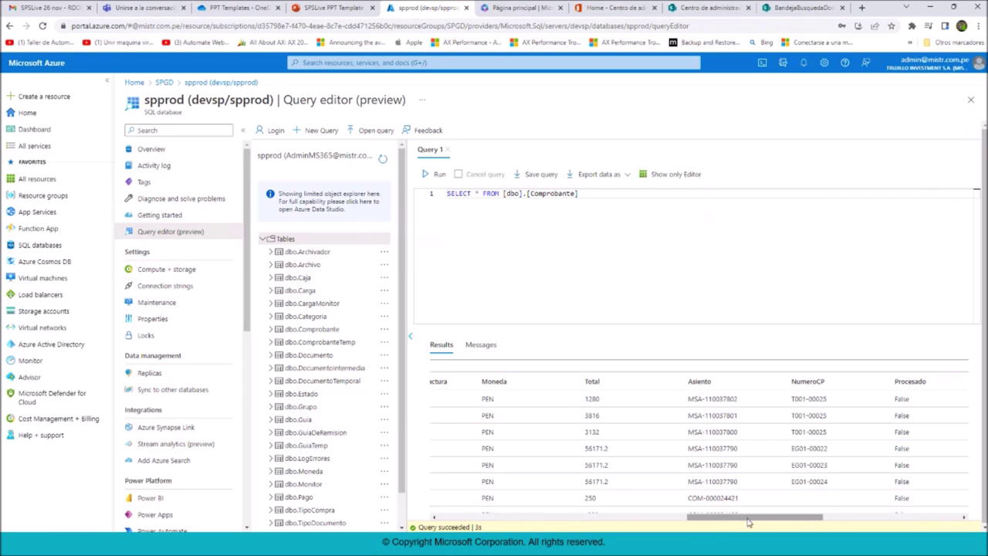
{"action": "left_click_drag", "start_coordinate": [758, 521], "coordinate": [652, 528]}
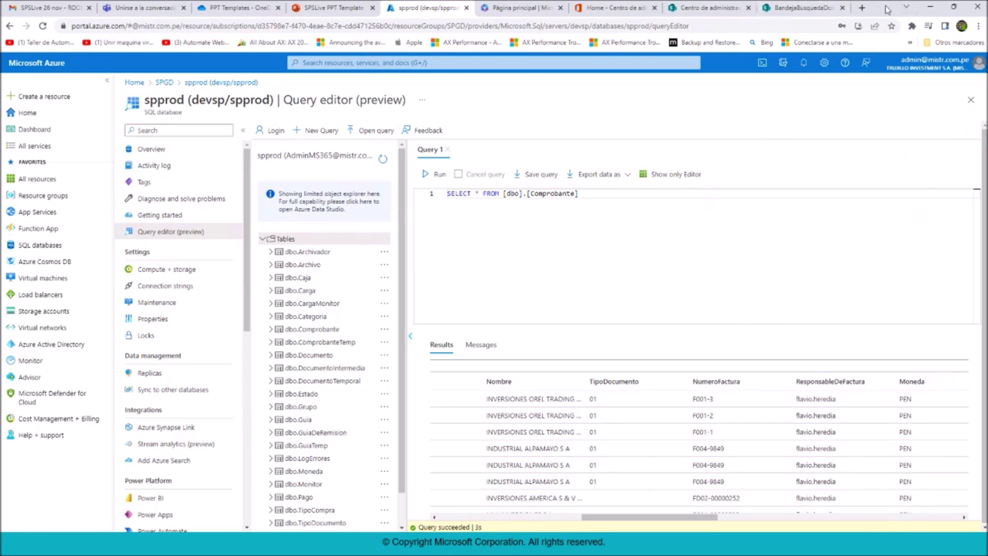
Maximize the browser window with the SharePoint Gestor Documental site and open its Buscador page
{"action": "left_click_drag", "start_coordinate": [887, 9], "coordinate": [0, 139]}
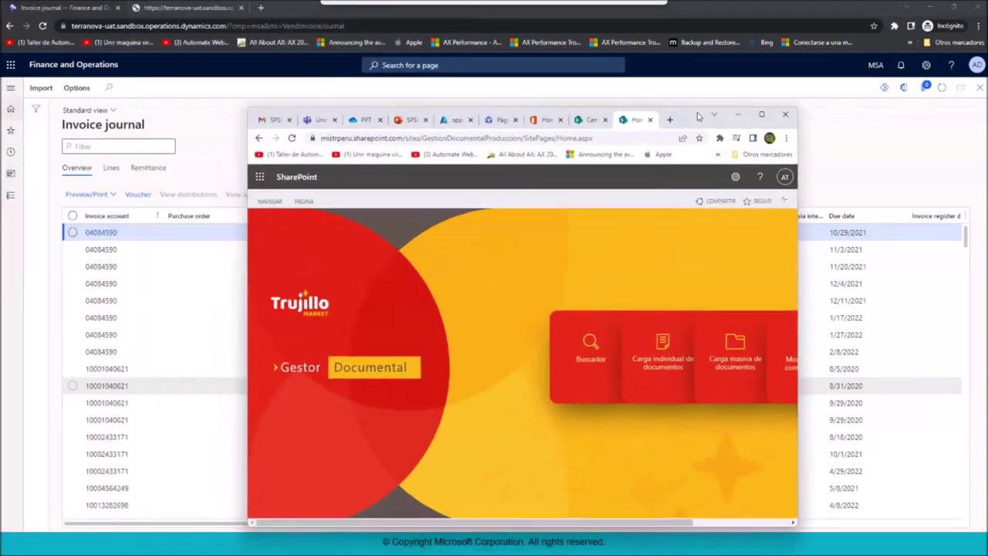
{"action": "double_click", "coordinate": [699, 115]}
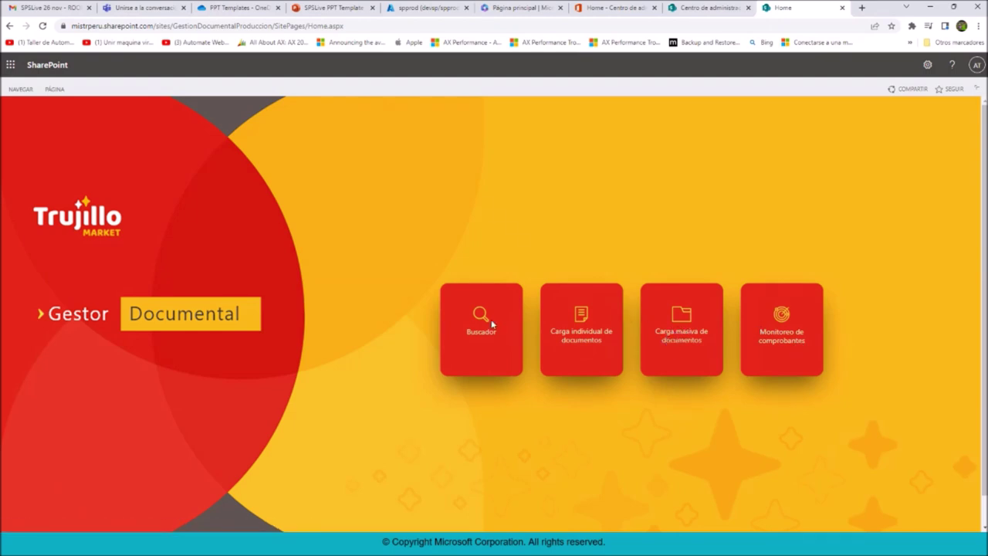
{"action": "left_click", "coordinate": [483, 341]}
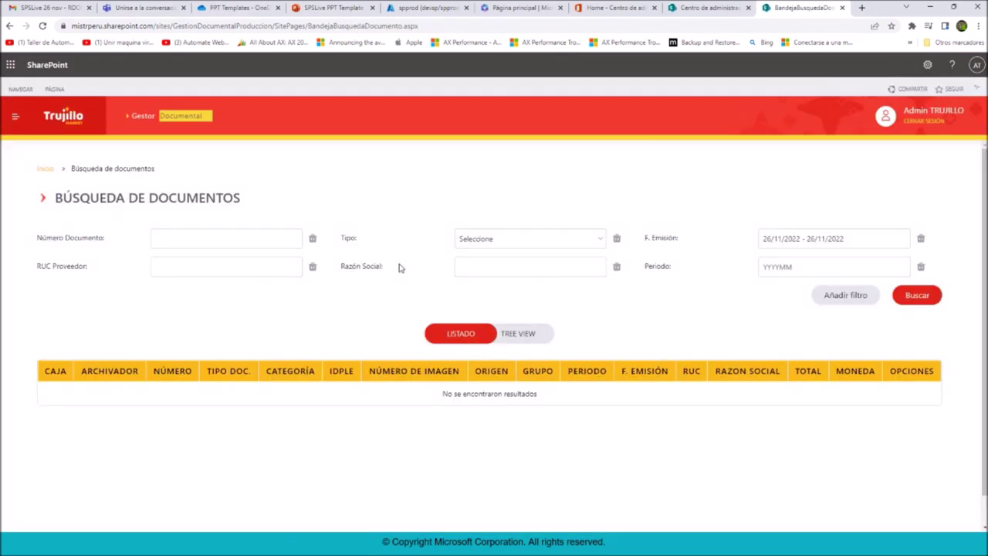
Examine the document search filters: Número Documento, the Tipo options, Razón Social and RUC Proveedor, without choosing any values
{"action": "left_click", "coordinate": [292, 237]}
{"action": "left_click", "coordinate": [506, 244]}
{"action": "left_click", "coordinate": [507, 255]}
{"action": "left_click", "coordinate": [505, 241]}
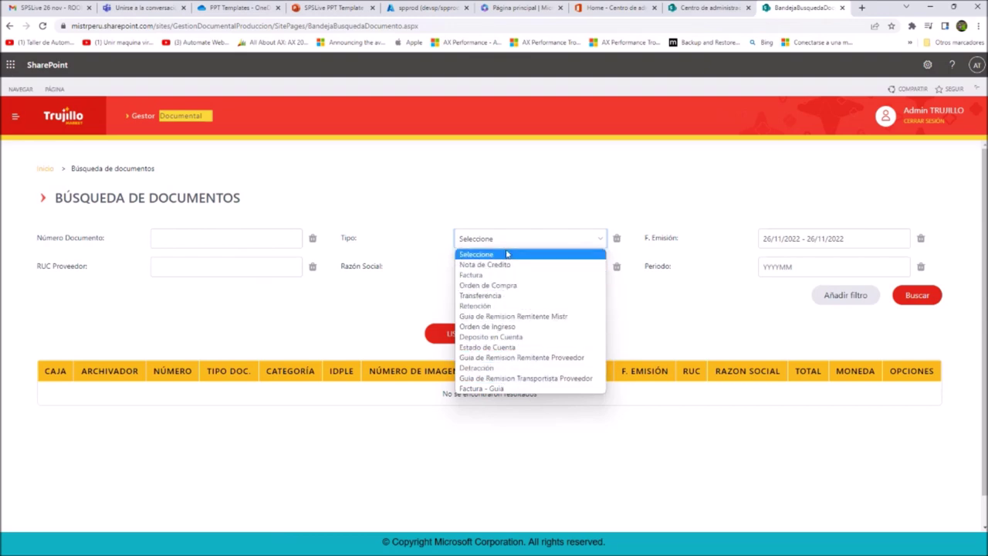
{"action": "left_click", "coordinate": [677, 323]}
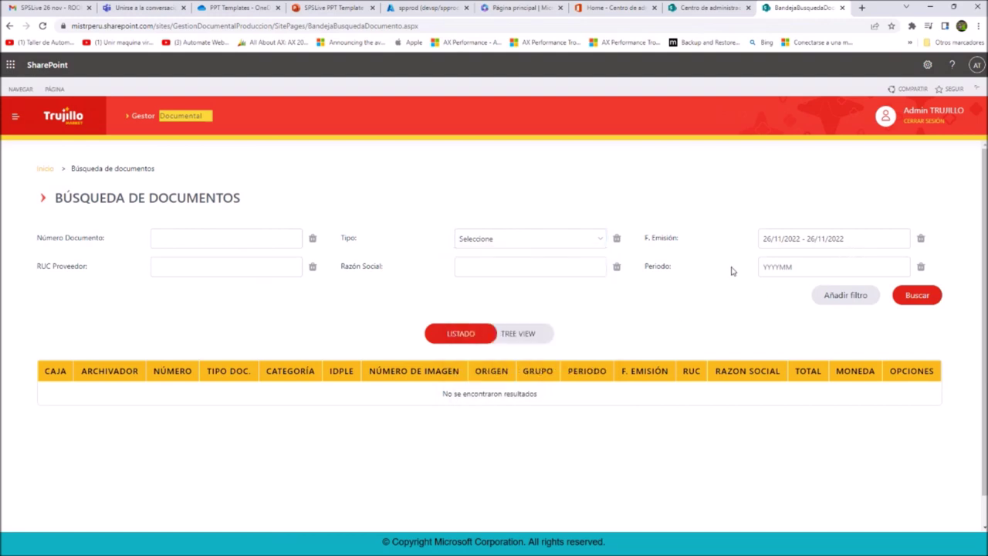
{"action": "left_click", "coordinate": [557, 264]}
{"action": "left_click", "coordinate": [272, 261]}
Return to the Gestor Documental home page and open Monitoreo de comprobantes
{"action": "left_click", "coordinate": [69, 117]}
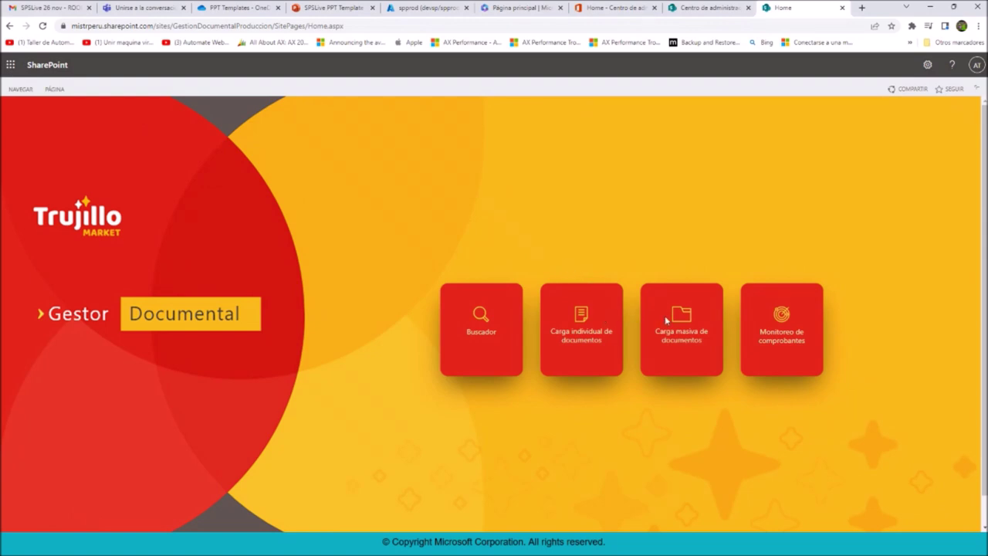
{"action": "left_click", "coordinate": [779, 346]}
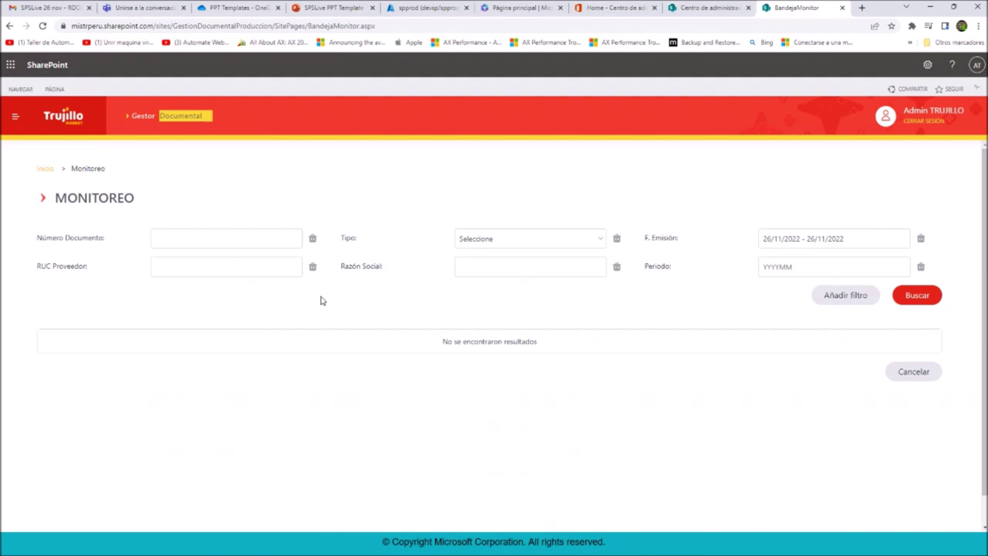
Switch to the spprod query editor in Azure, view the start of the query message, and open the SPGD resource group overview
{"action": "left_click", "coordinate": [393, 7]}
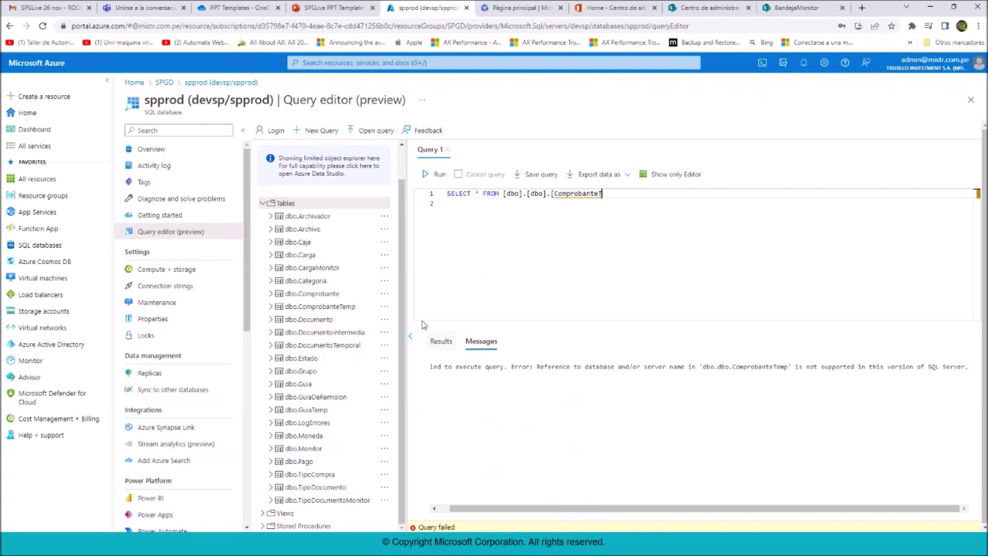
{"action": "left_click_drag", "start_coordinate": [527, 509], "coordinate": [516, 510]}
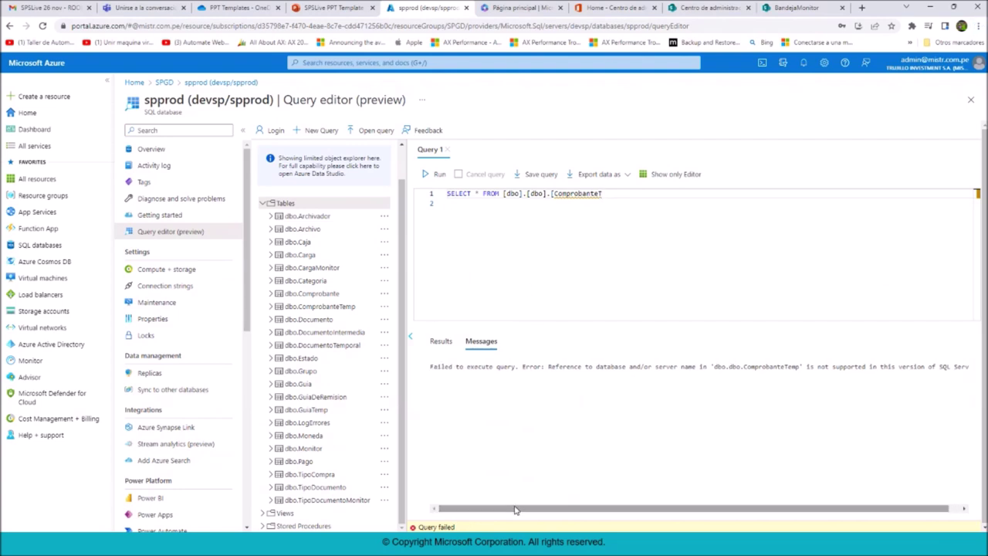
{"action": "left_click", "coordinate": [162, 82]}
{"action": "left_click", "coordinate": [535, 85]}
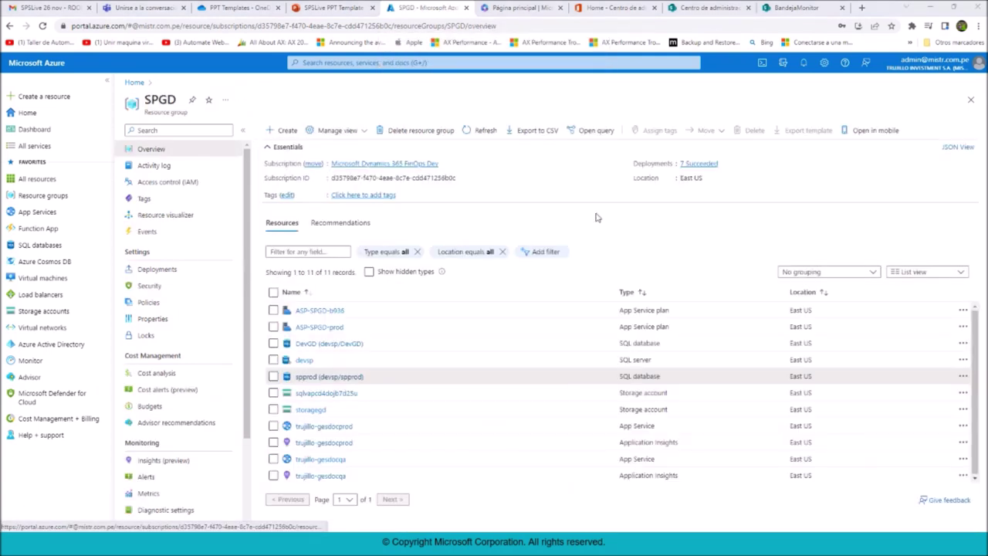